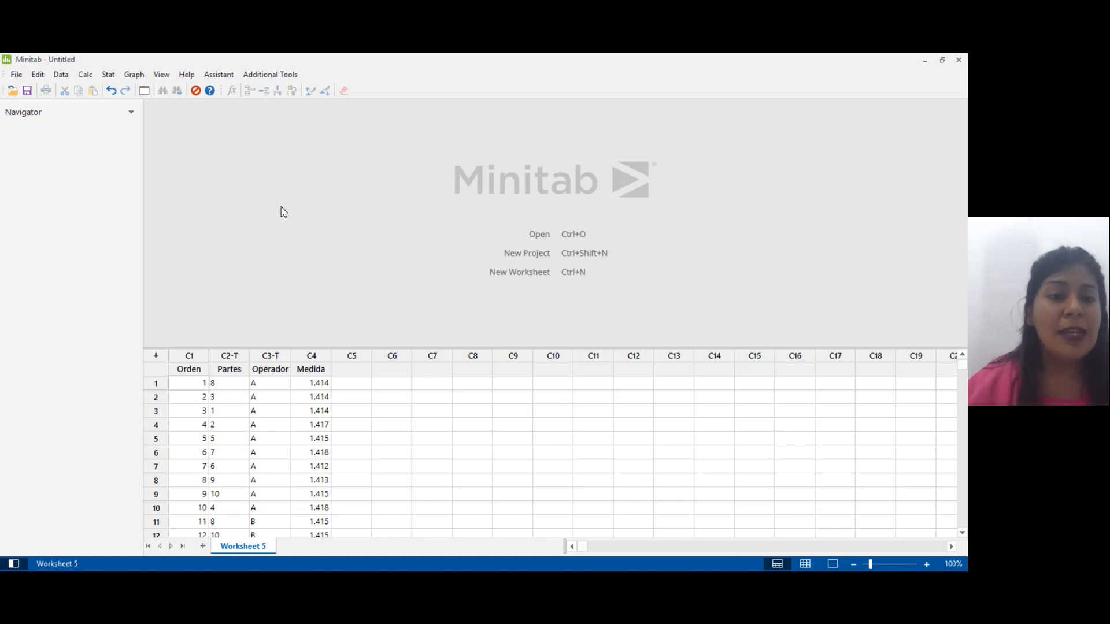
click(394, 384)
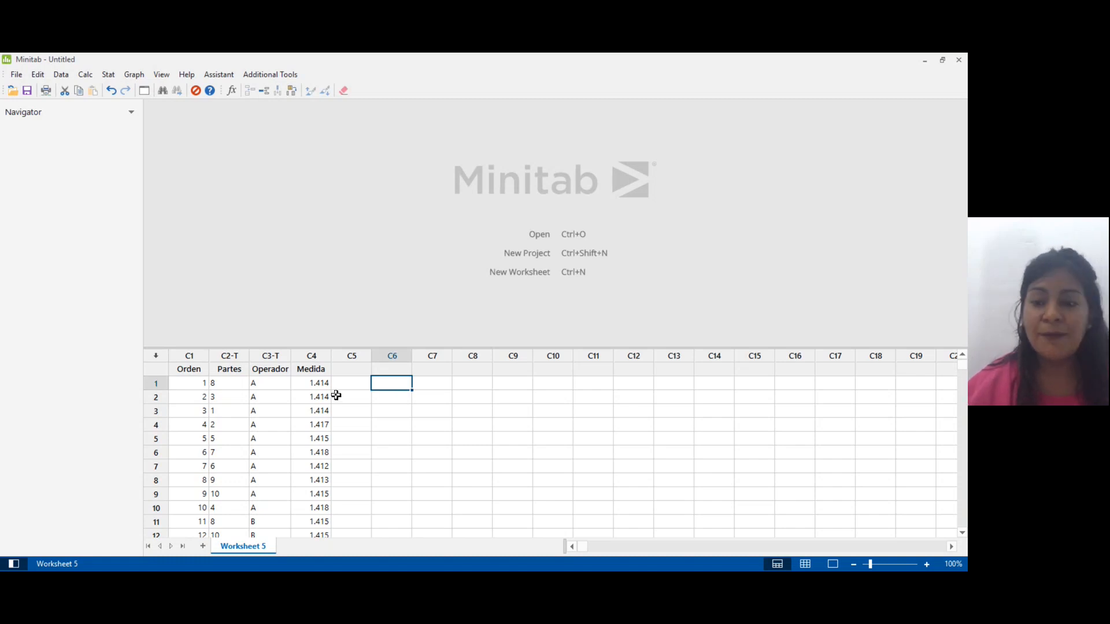
click(185, 370)
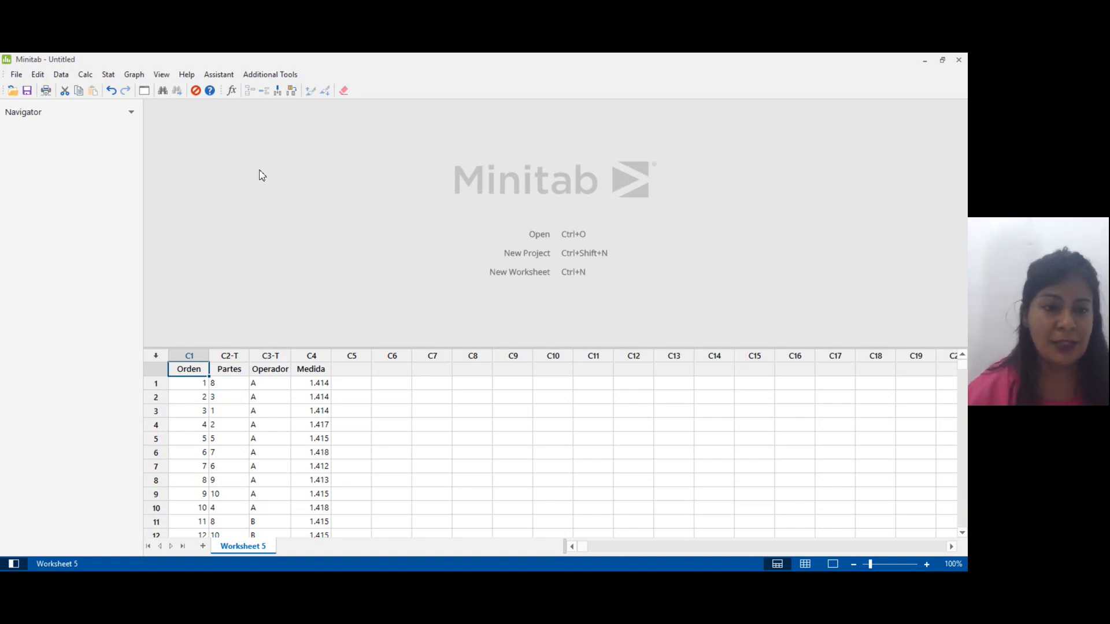
click(375, 423)
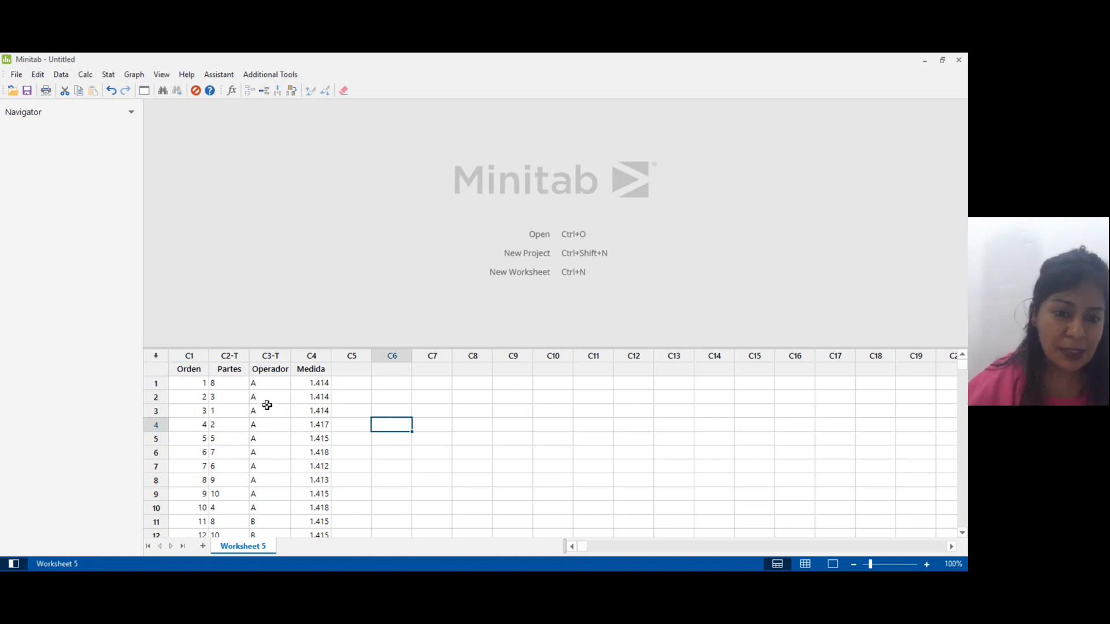
click(349, 393)
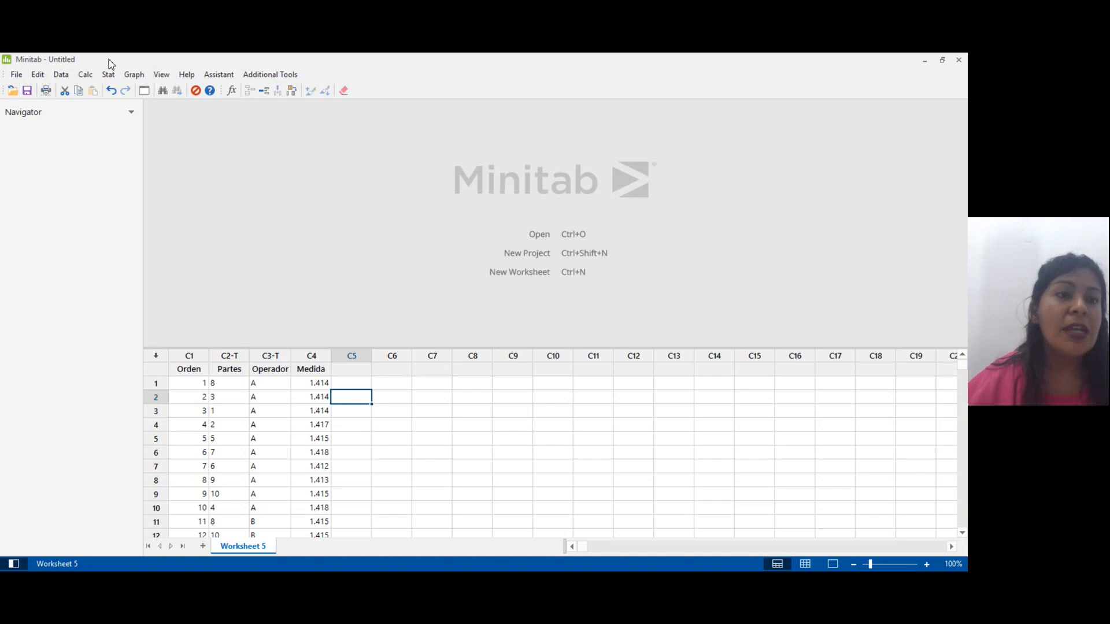
Examine the run order in the Orden column and the part numbers in the Partes column over the first seven rows
click(189, 370)
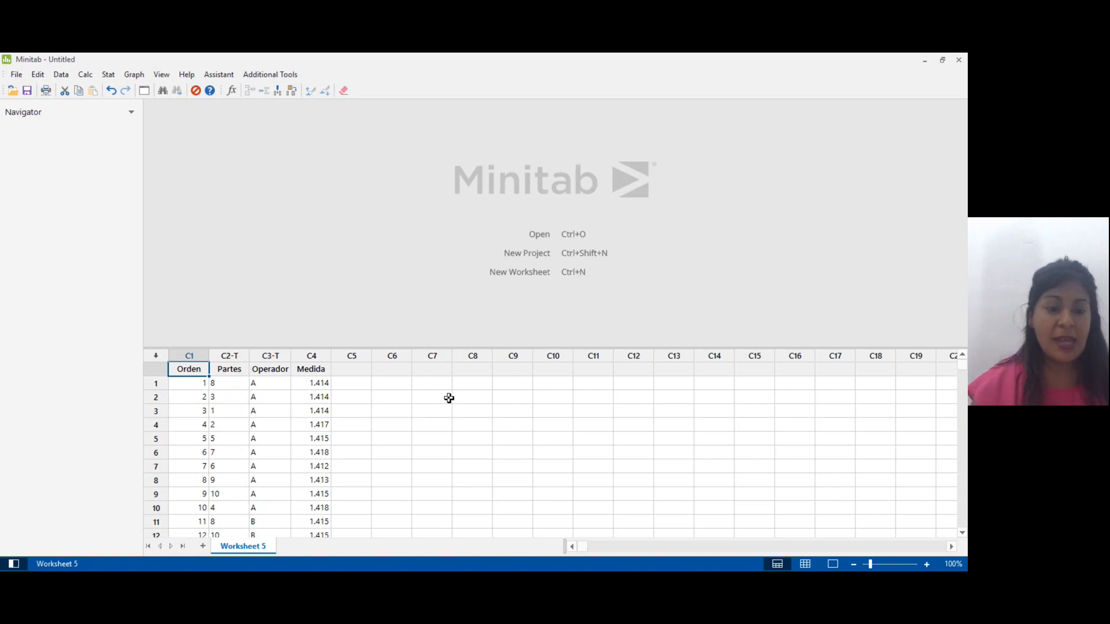
key(Down)
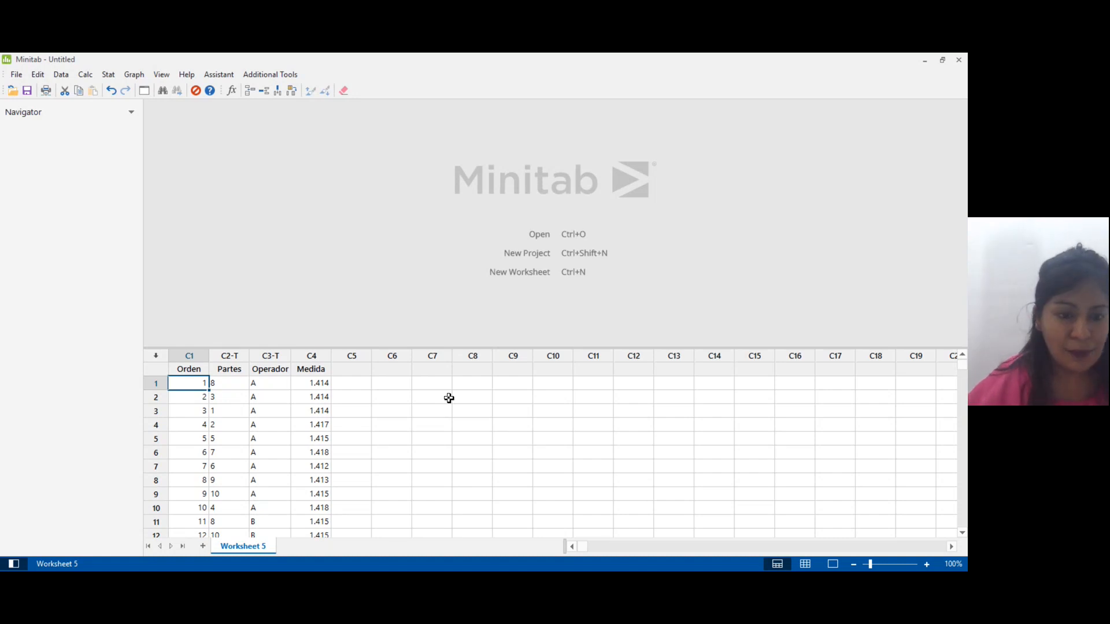
key(Down)
key(Down)
key(Down)
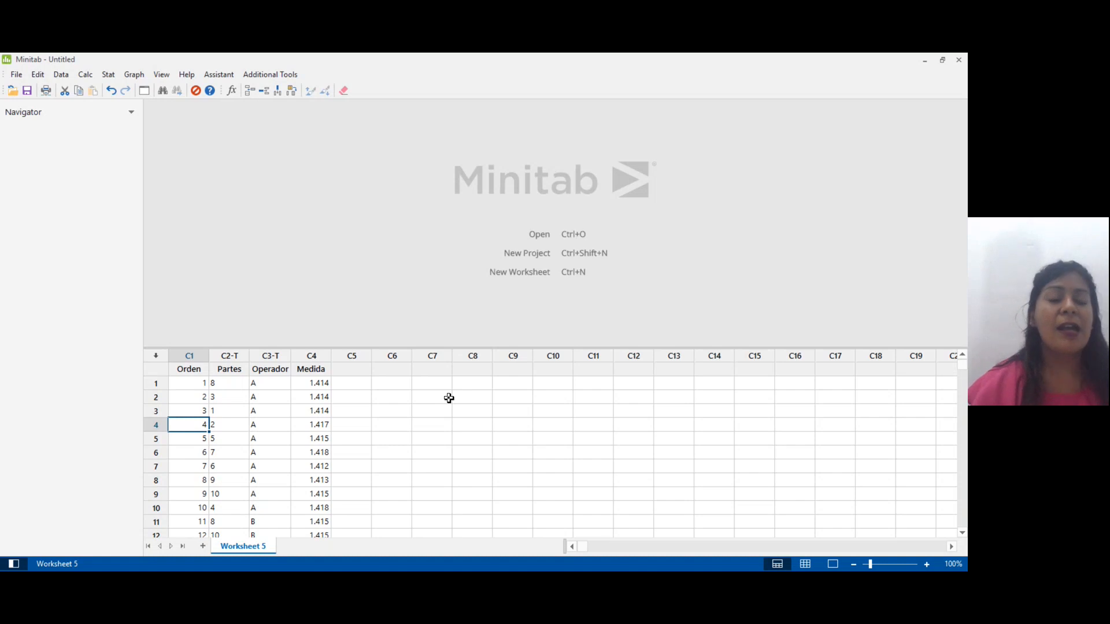
key(Right)
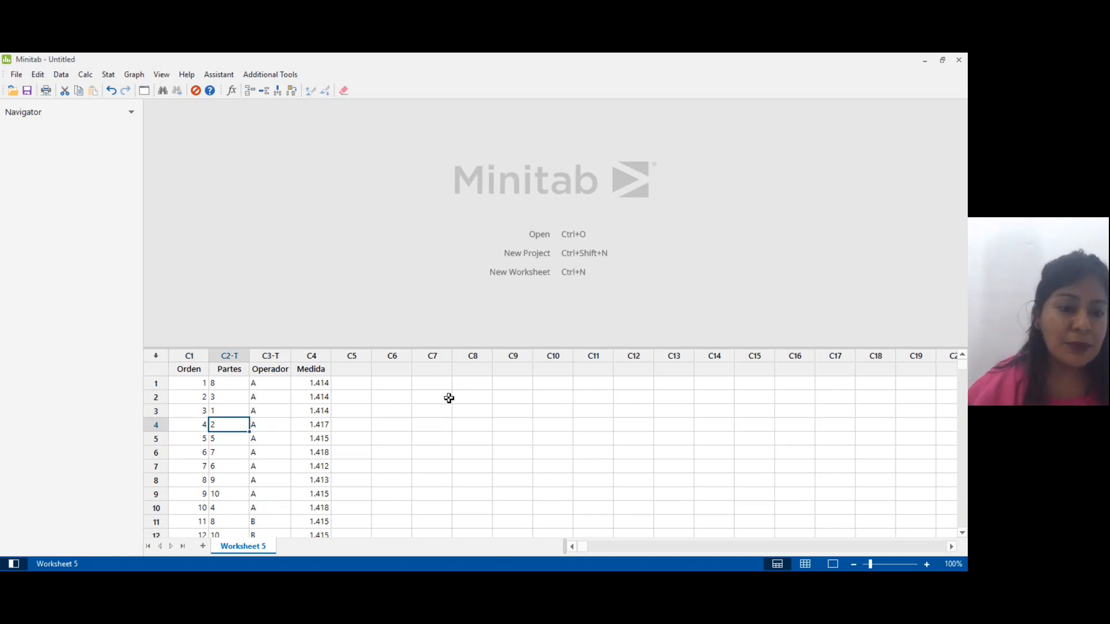
key(Up)
key(Up)
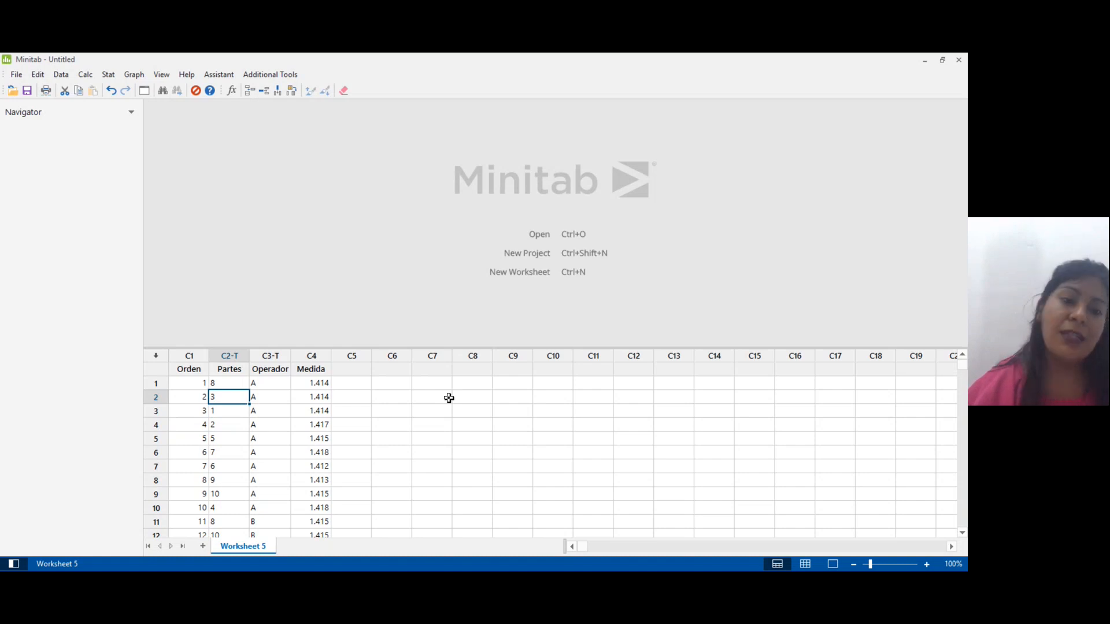
key(Up)
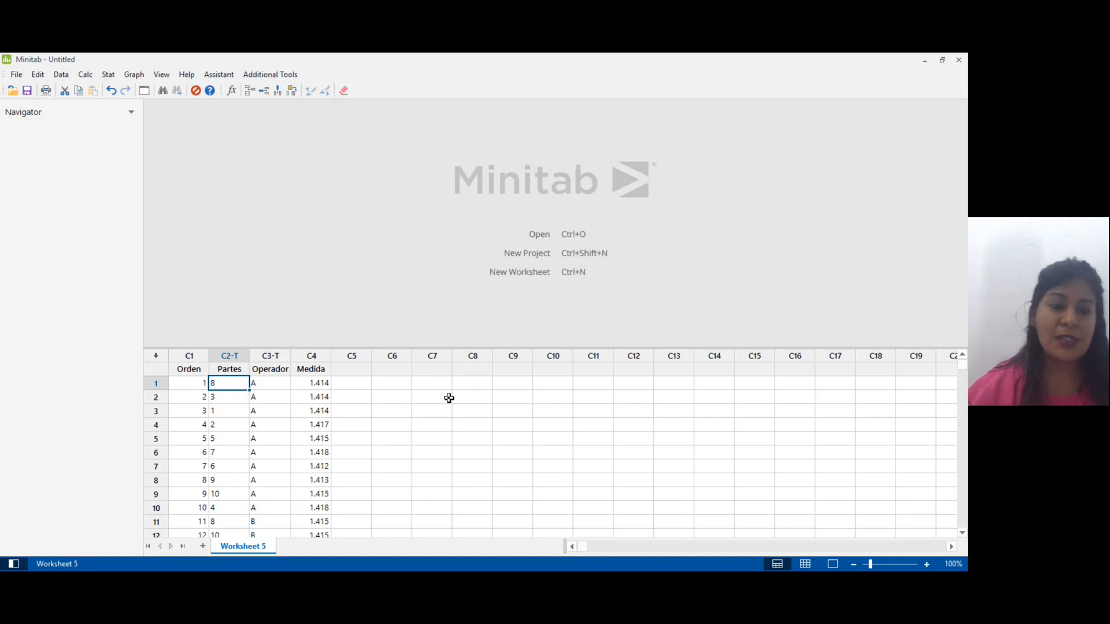
key(Down)
key(Down)
key(Down)
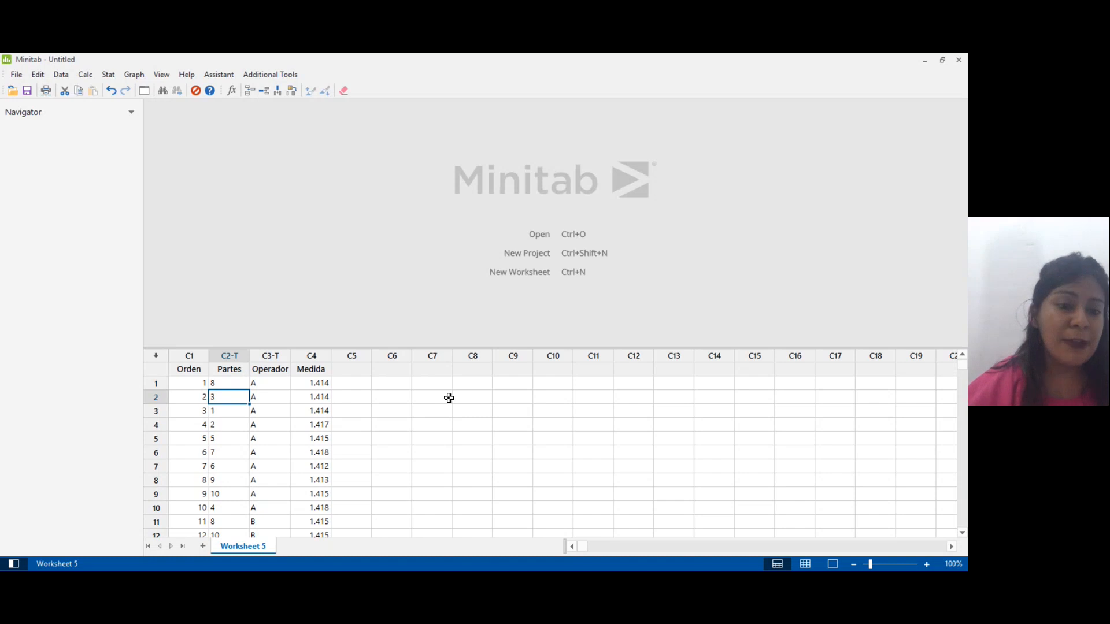
key(Down)
key(Down)
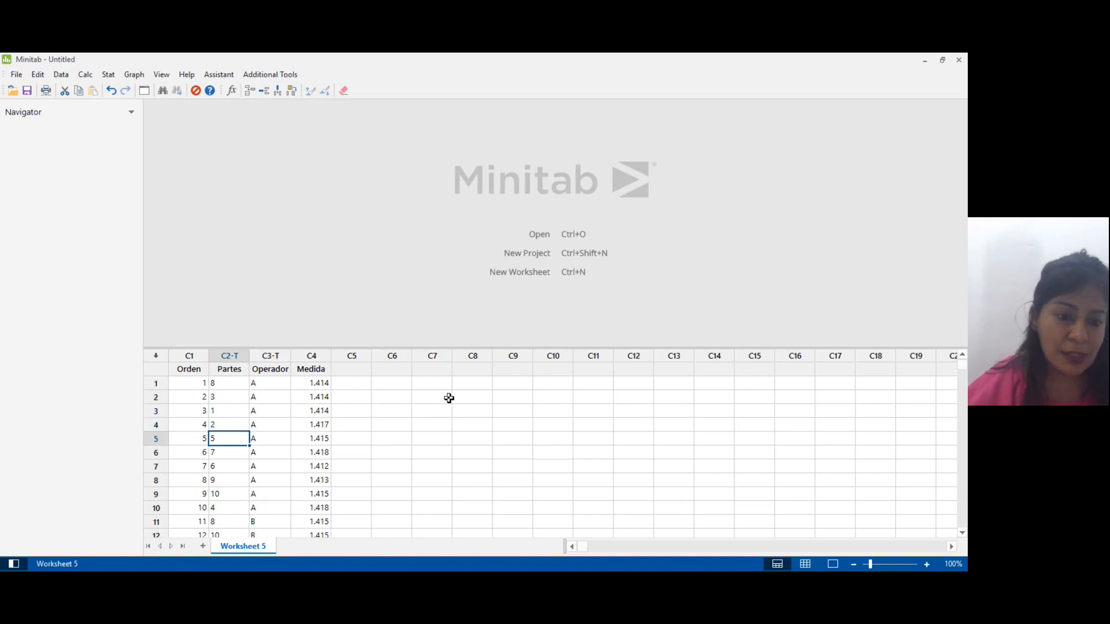
key(Down)
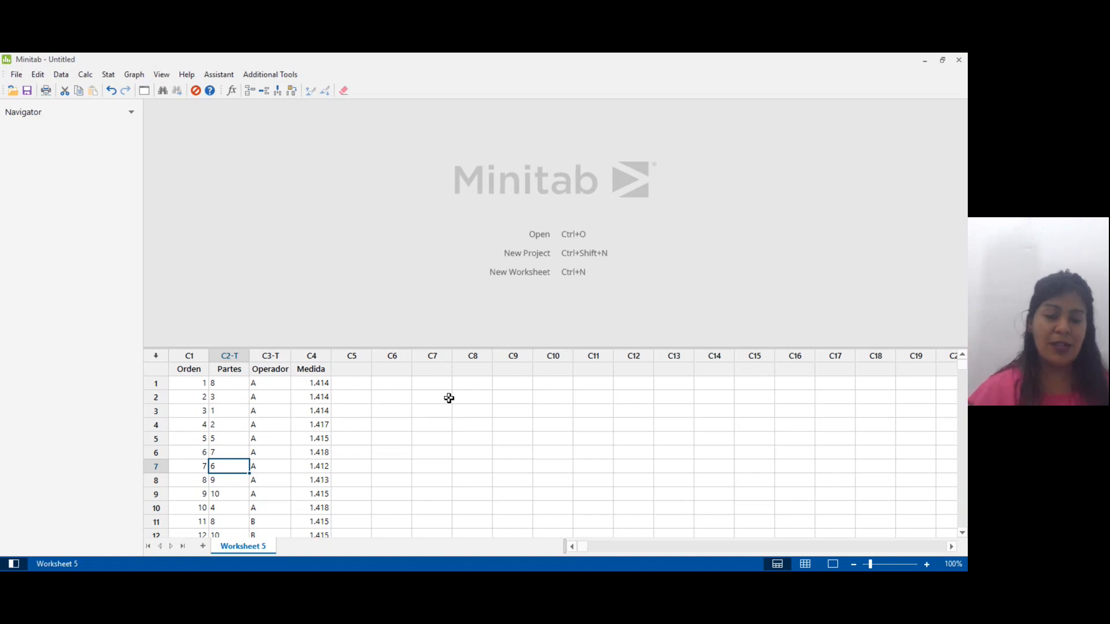
Compare the part, operator and measurement entries across the Partes, Operador and Medida columns in the first rows
key(Right)
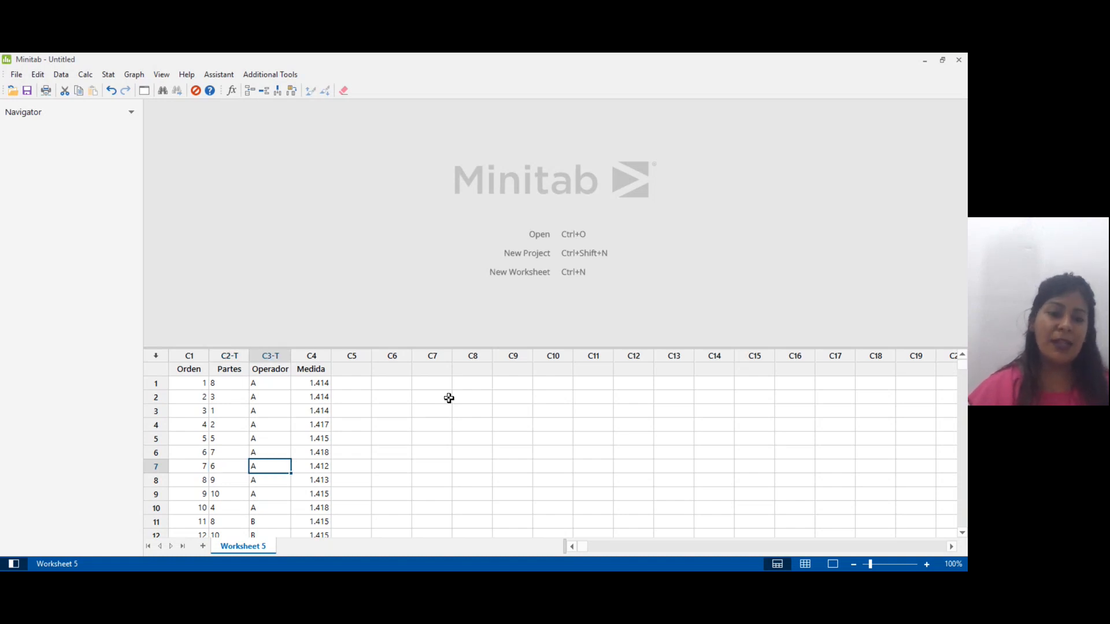
key(Left)
key(Up)
key(Up)
key(Up)
key(Up)
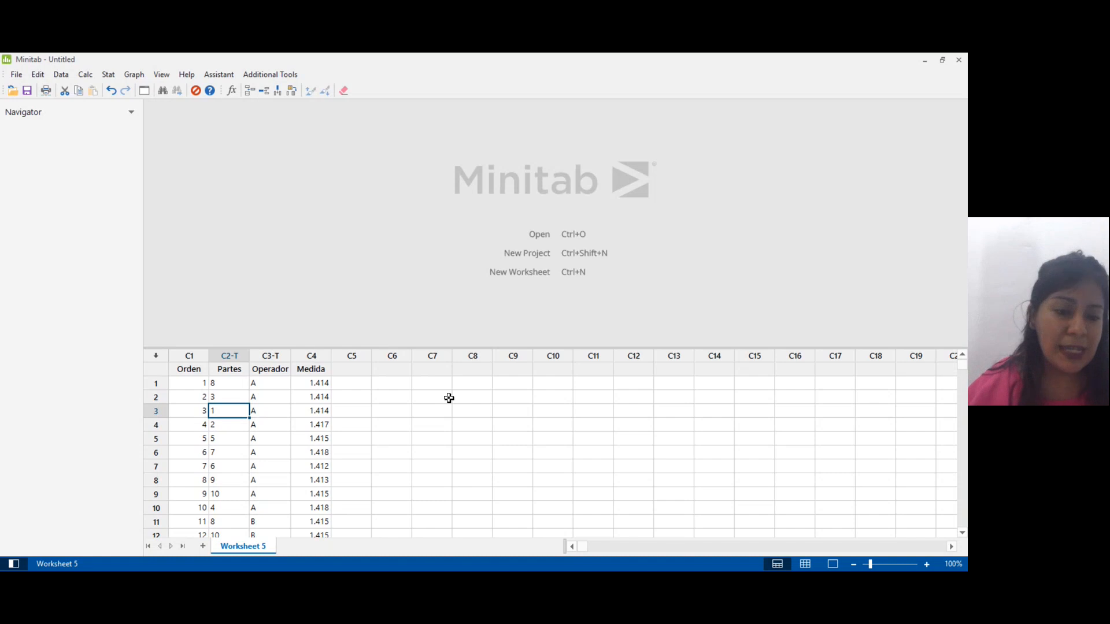
key(Right)
key(Up)
key(Up)
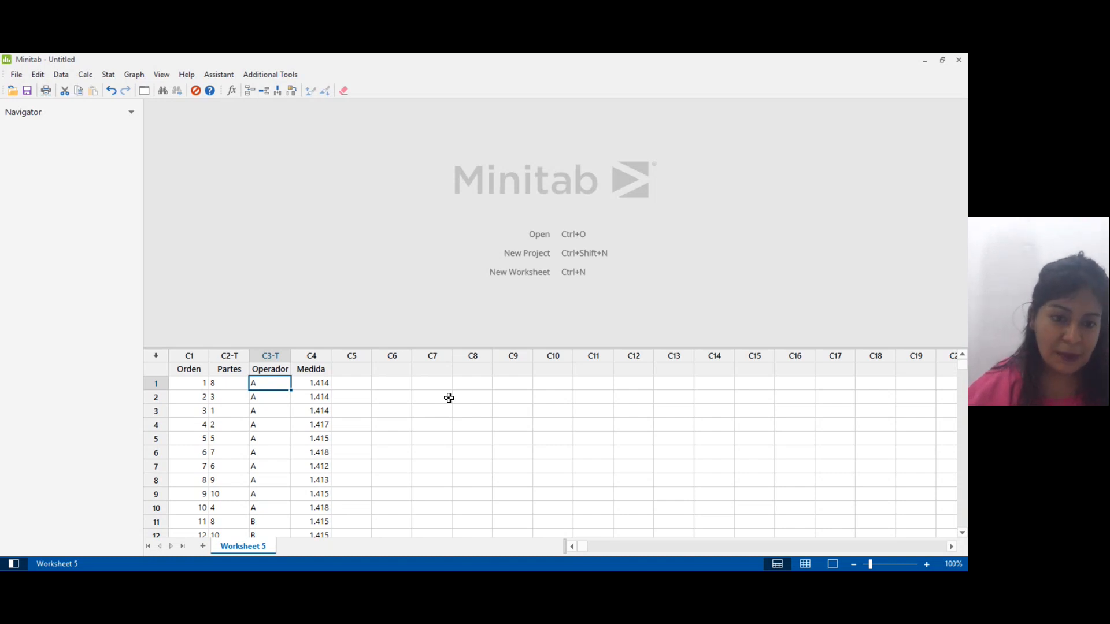
key(Right)
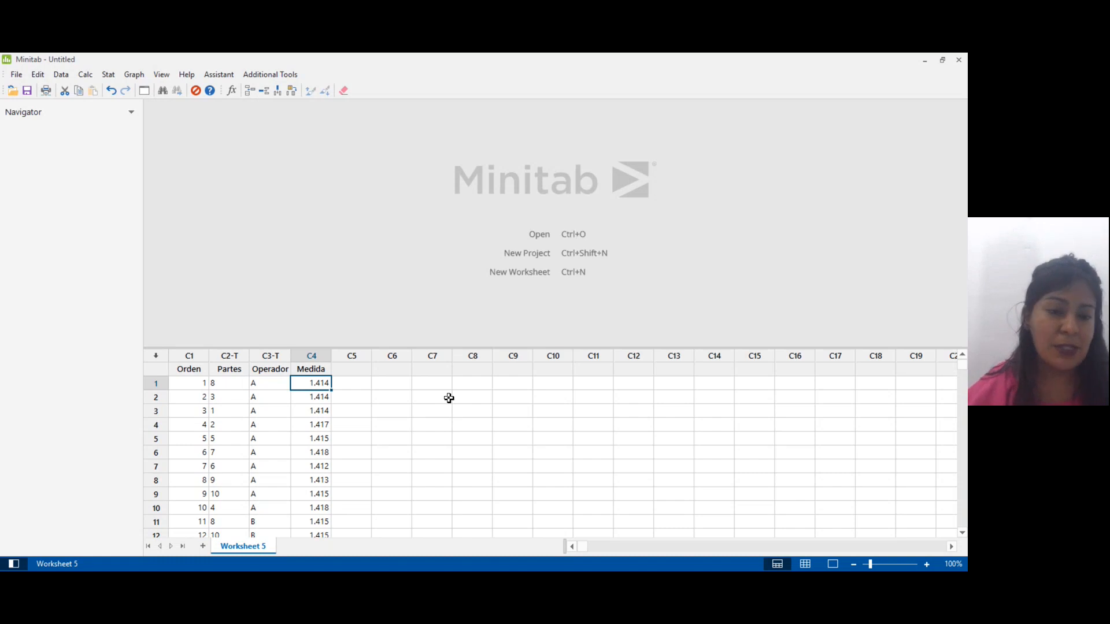
key(Left)
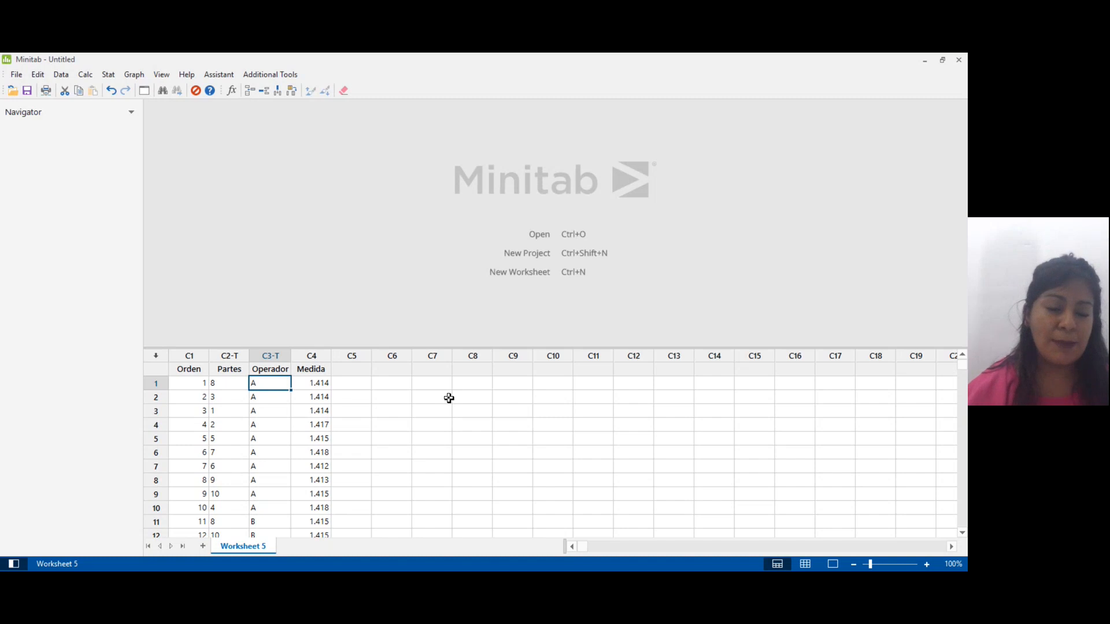
key(Left)
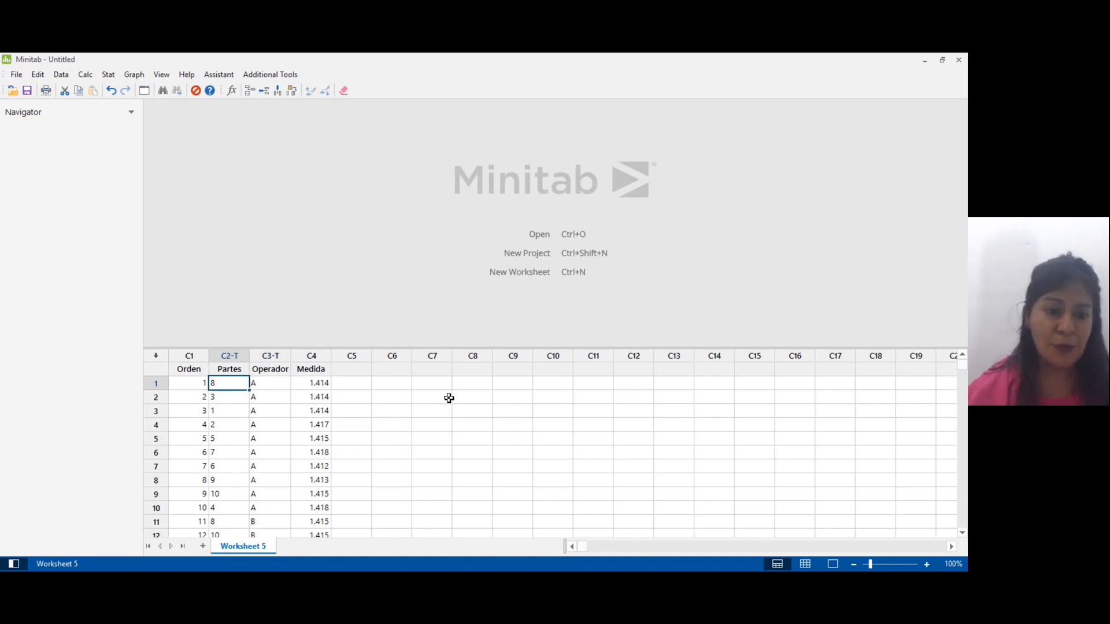
Review the parts measured by operator A in rows 1 to 10, up to operator B's first row
key(Down)
key(Down)
key(Down)
key(Down)
key(Down)
key(Down)
key(Down)
key(Down)
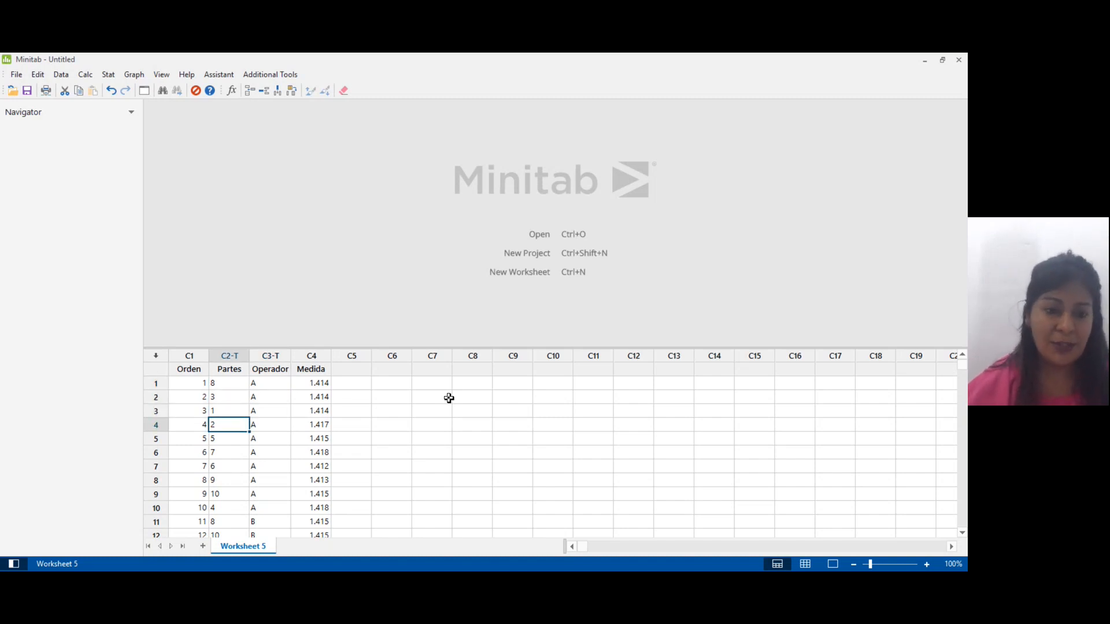
key(Down)
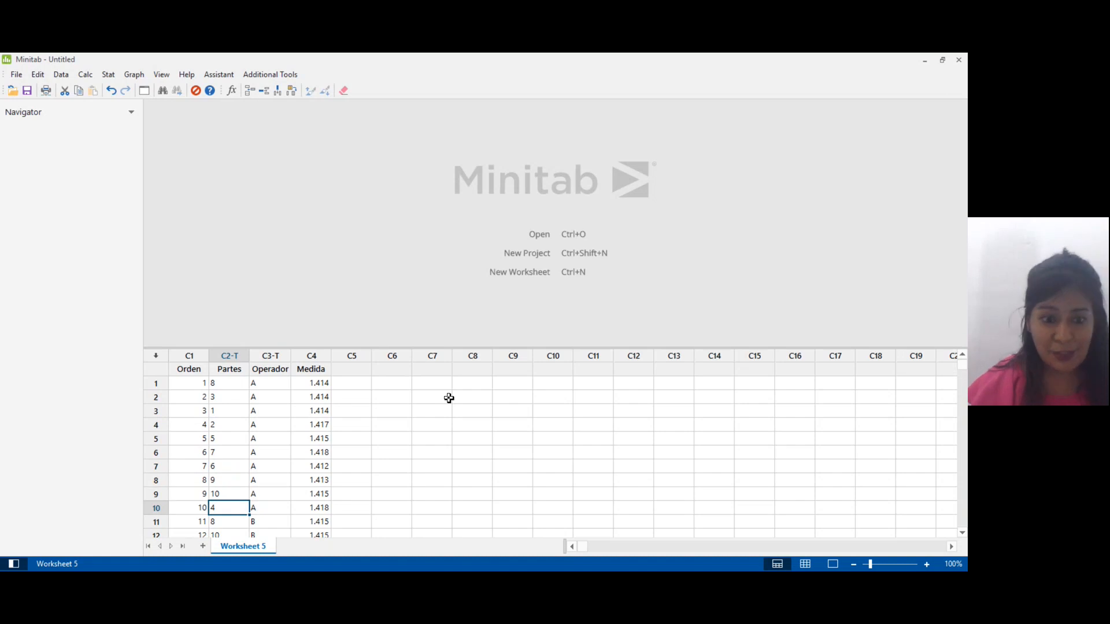
key(Down)
key(Right)
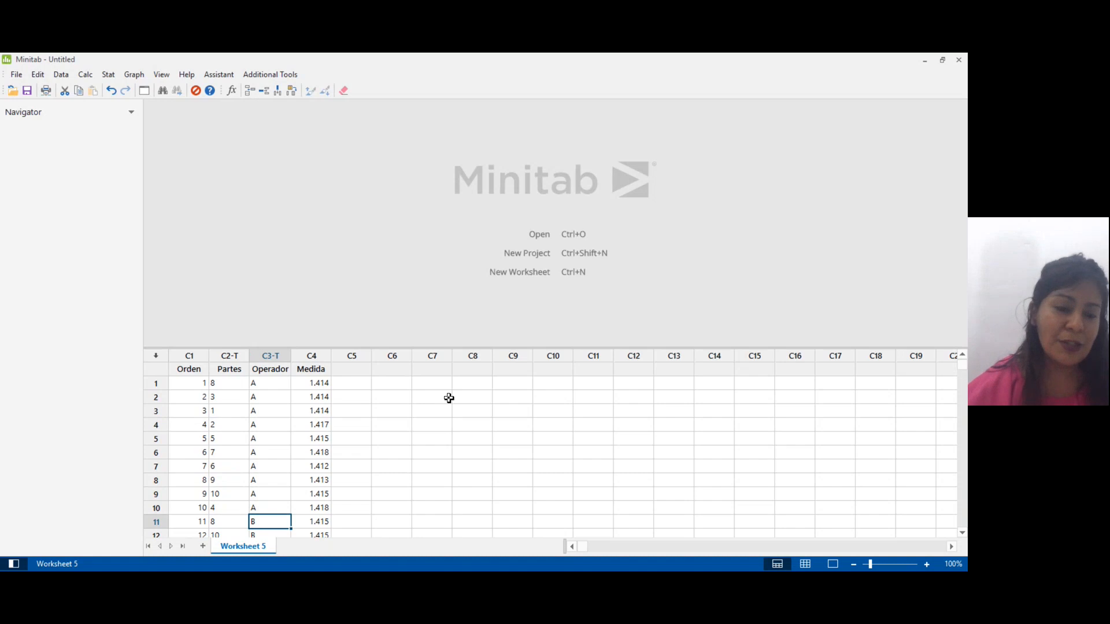
key(Left)
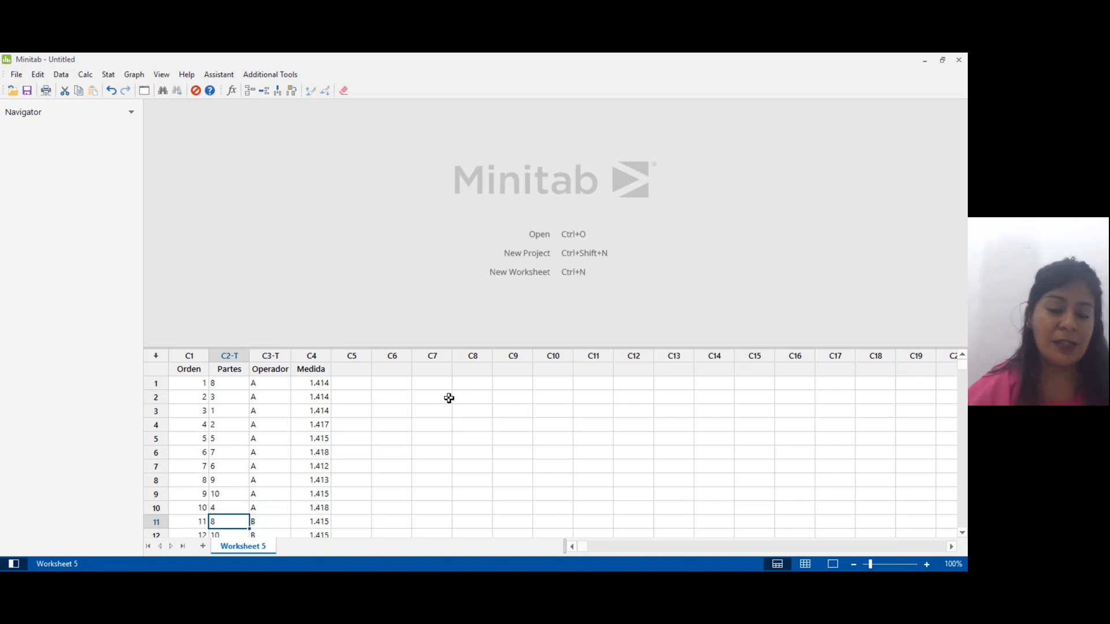
Review the order of parts measured by operator B in rows 11 to 20, up to operator C's first rows
key(Down)
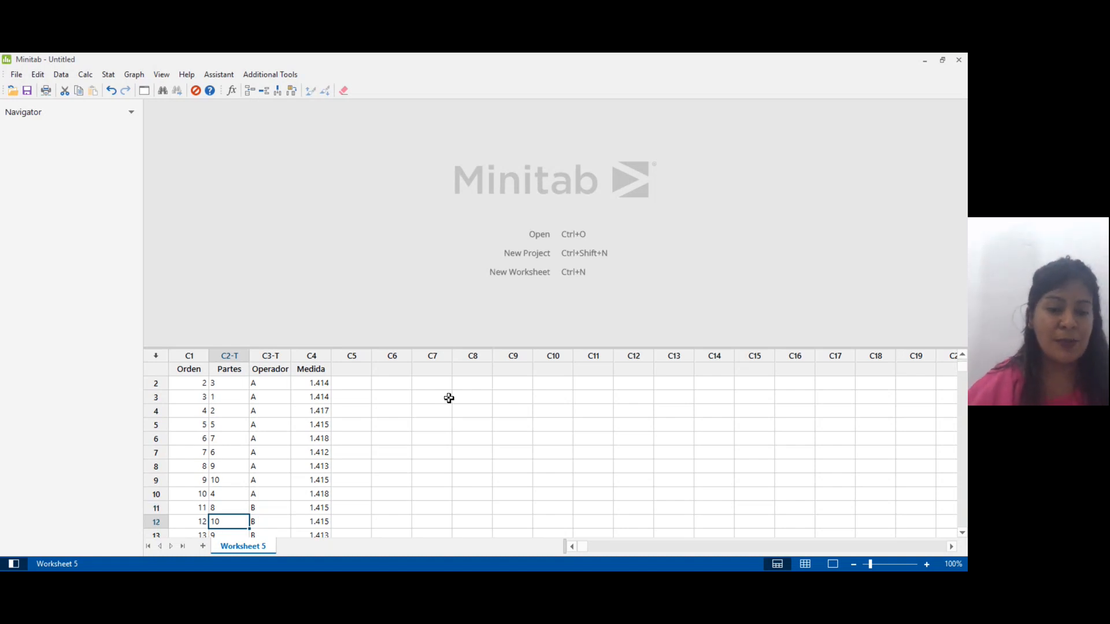
key(Down)
key(Down)
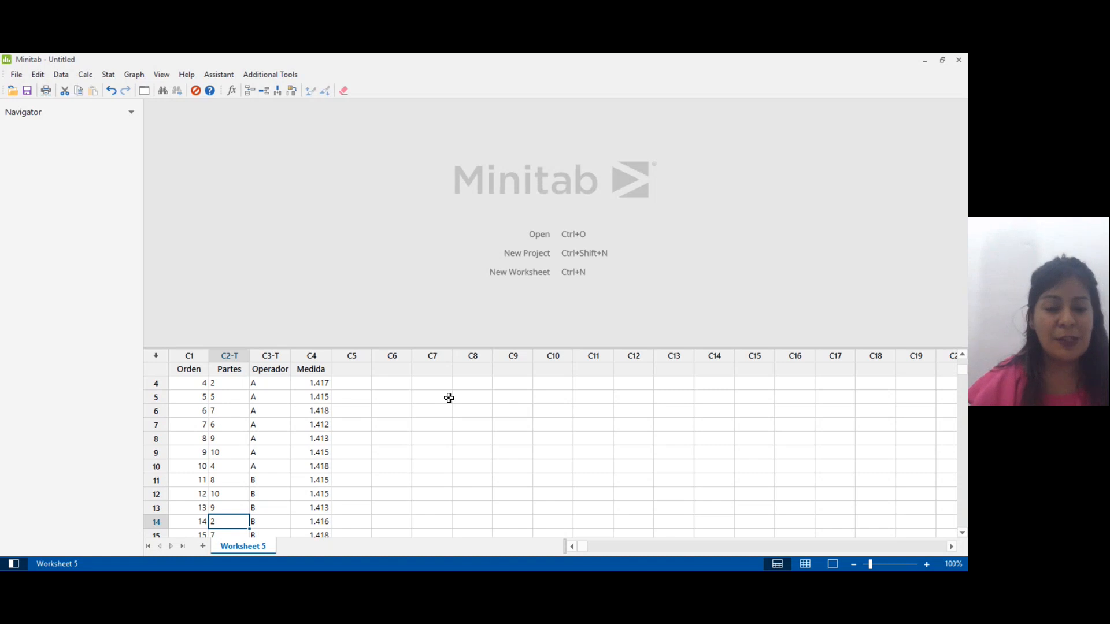
key(Down)
key(Down)
key(Down)
key(Down)
key(Down)
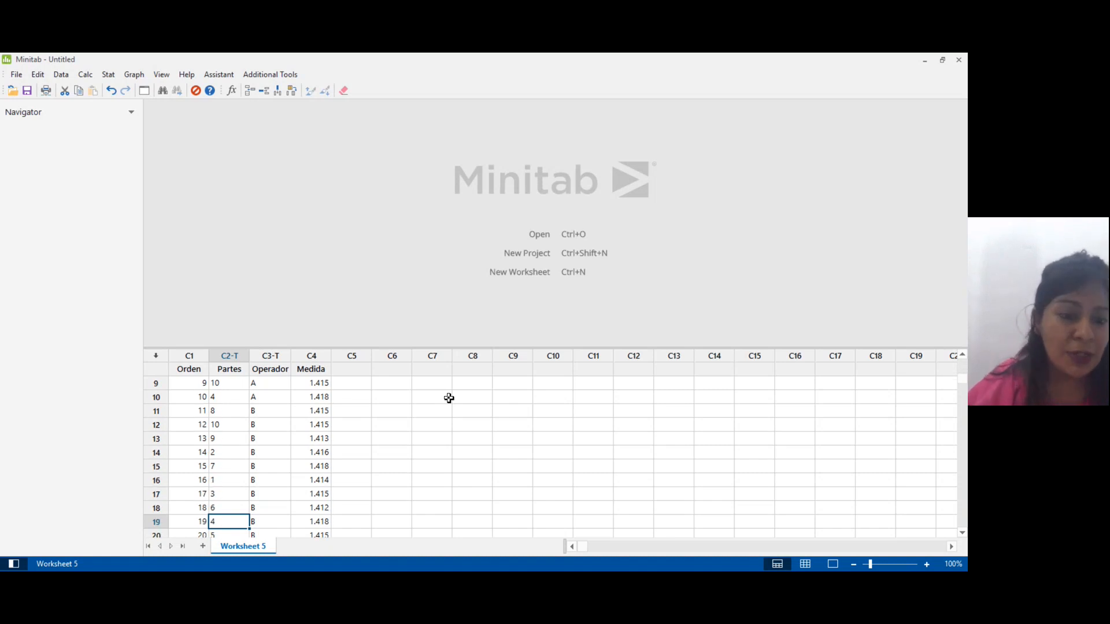
key(Down)
key(Down)
key(Down)
key(Down)
key(Right)
key(Up)
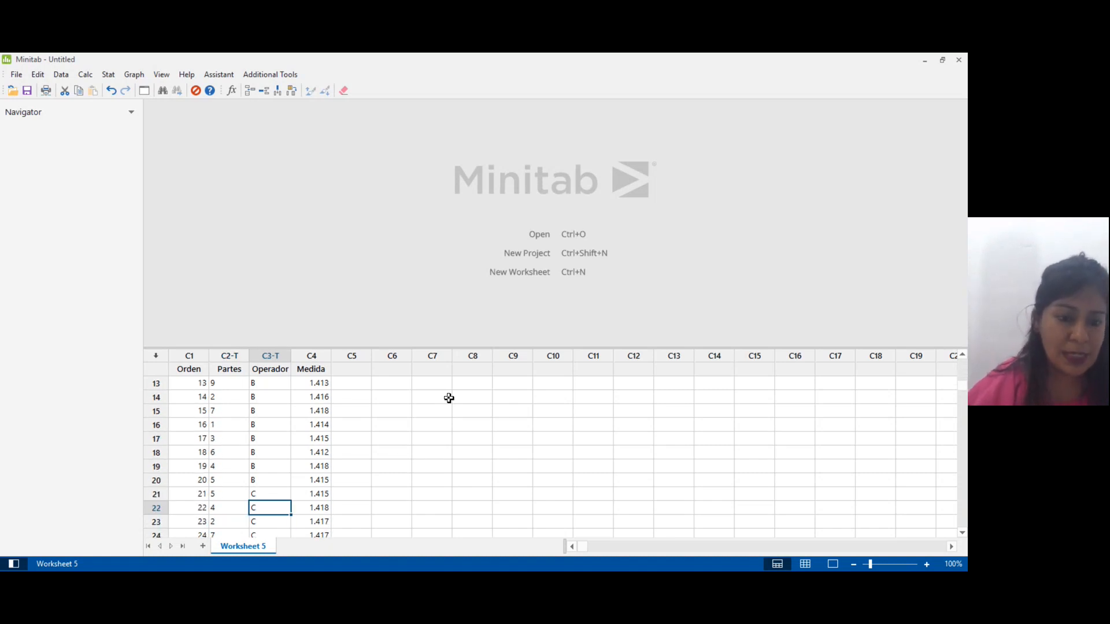
key(Up)
Review the order of parts measured by operator C in rows 21 to 30, through the start of operator A's second round
key(Left)
key(Down)
key(Down)
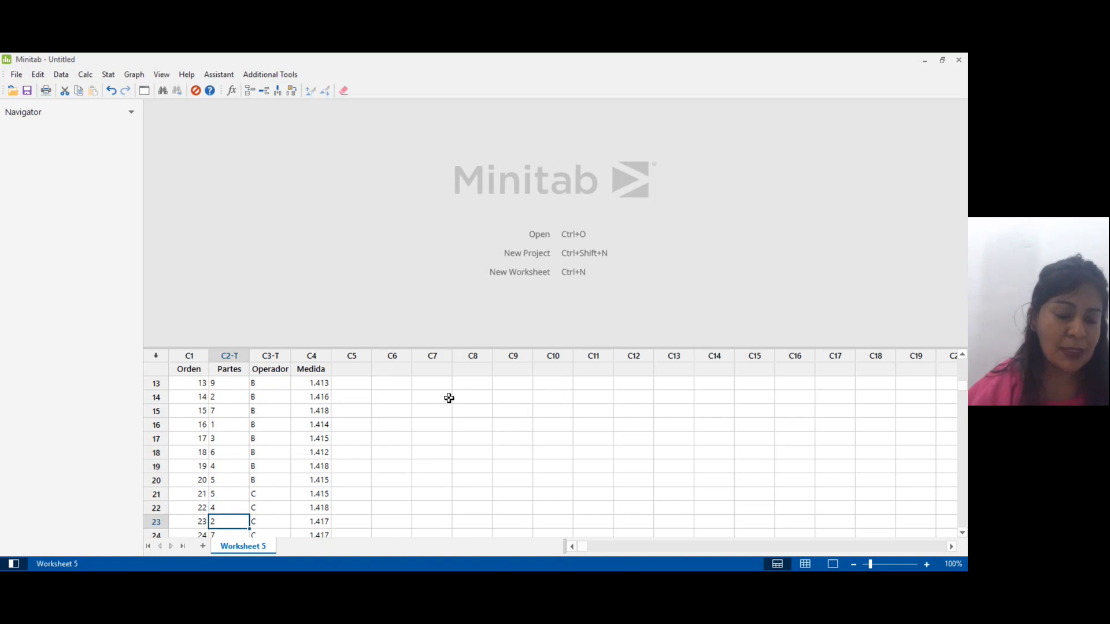
key(Down)
key(Down)
key(Down)
key(Down)
key(Down)
key(Down)
key(Down)
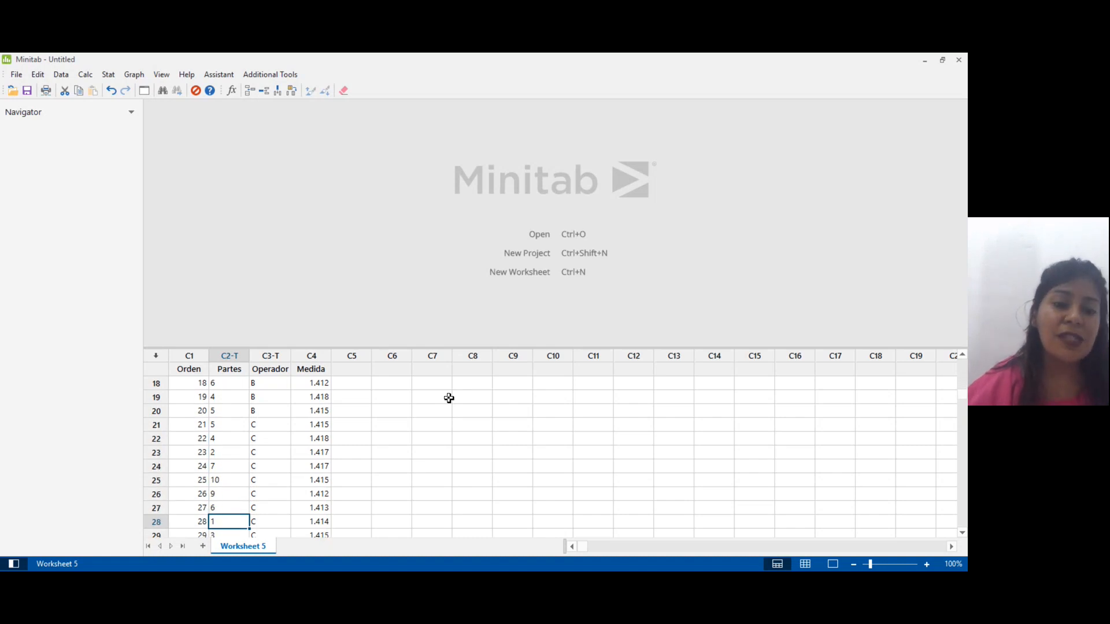
key(Down)
key(Down)
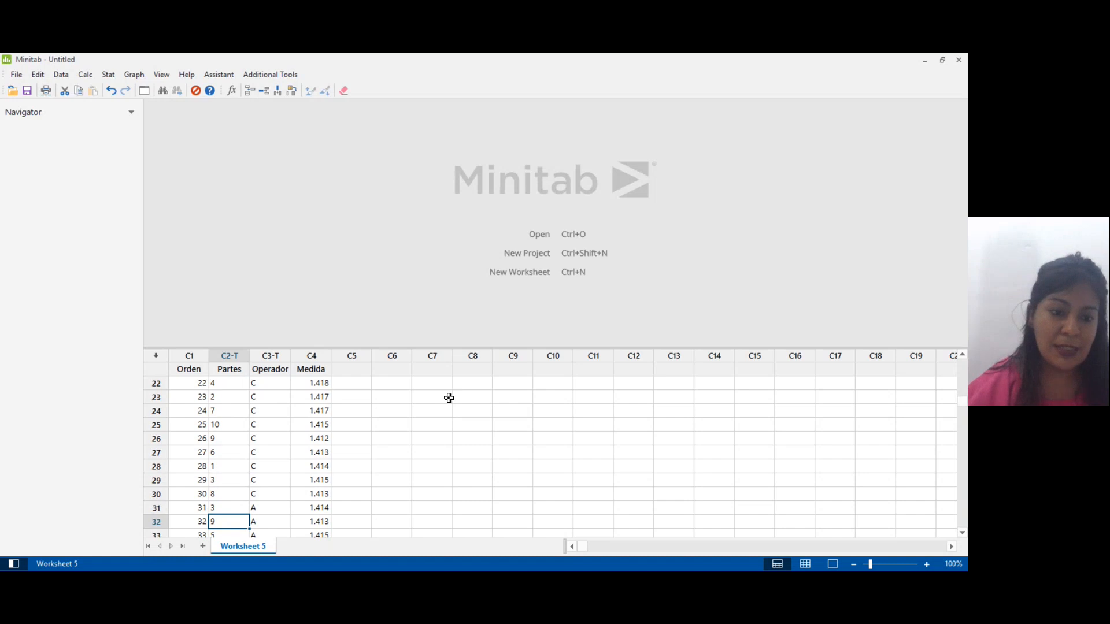
key(Up)
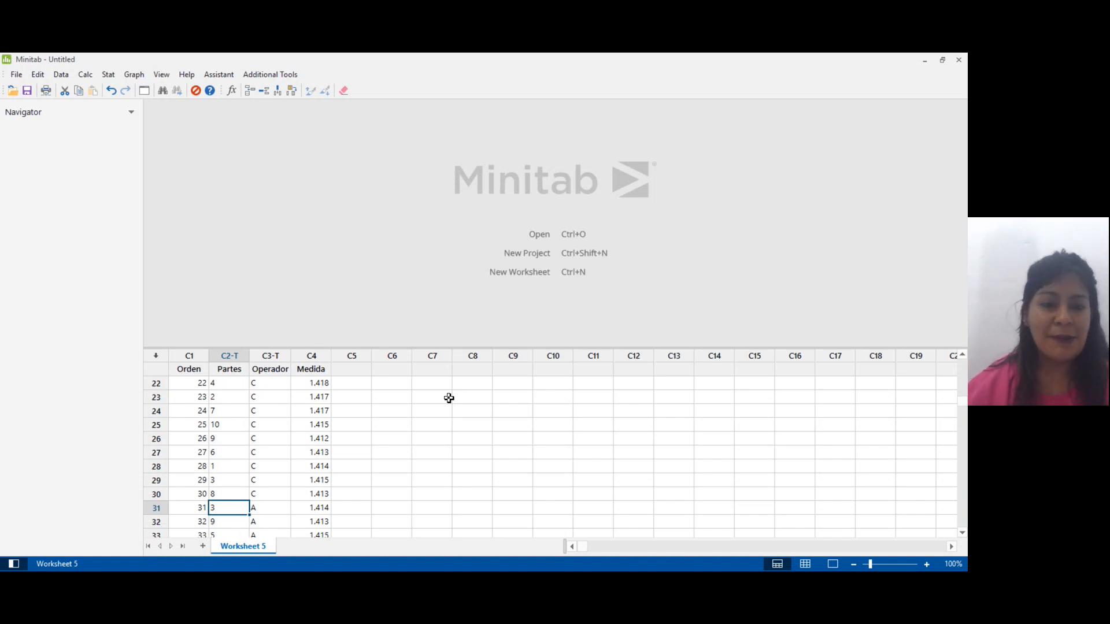
key(Down)
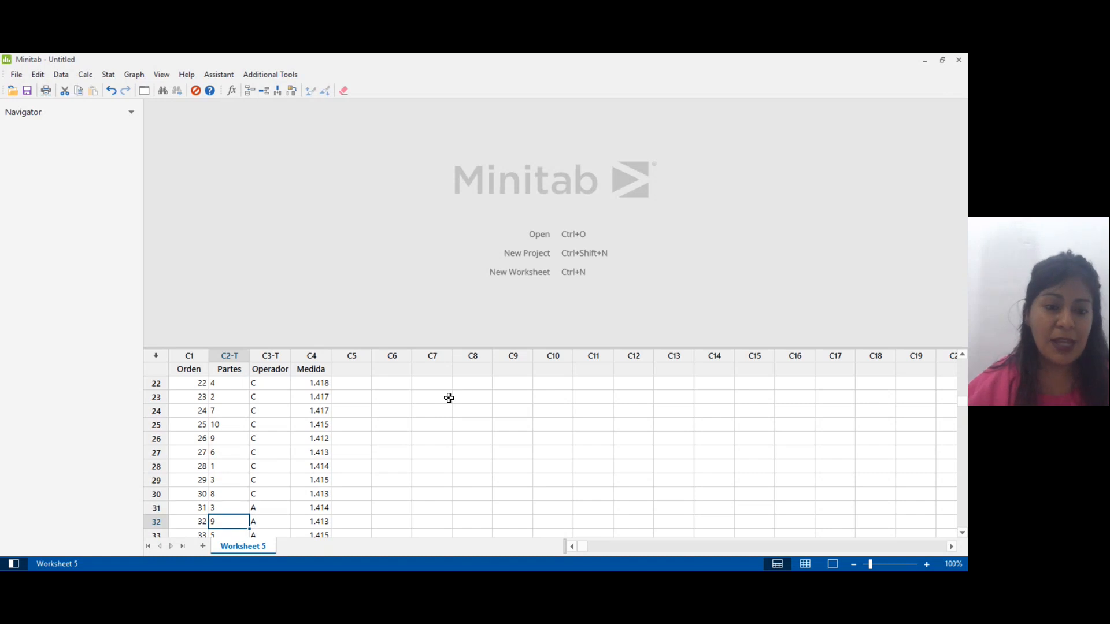
Review operator A's second round of parts through row 40, up to the start of operator B's second round
key(Down)
key(Down)
key(Down)
key(Down)
key(Down)
key(Down)
key(Down)
key(Down)
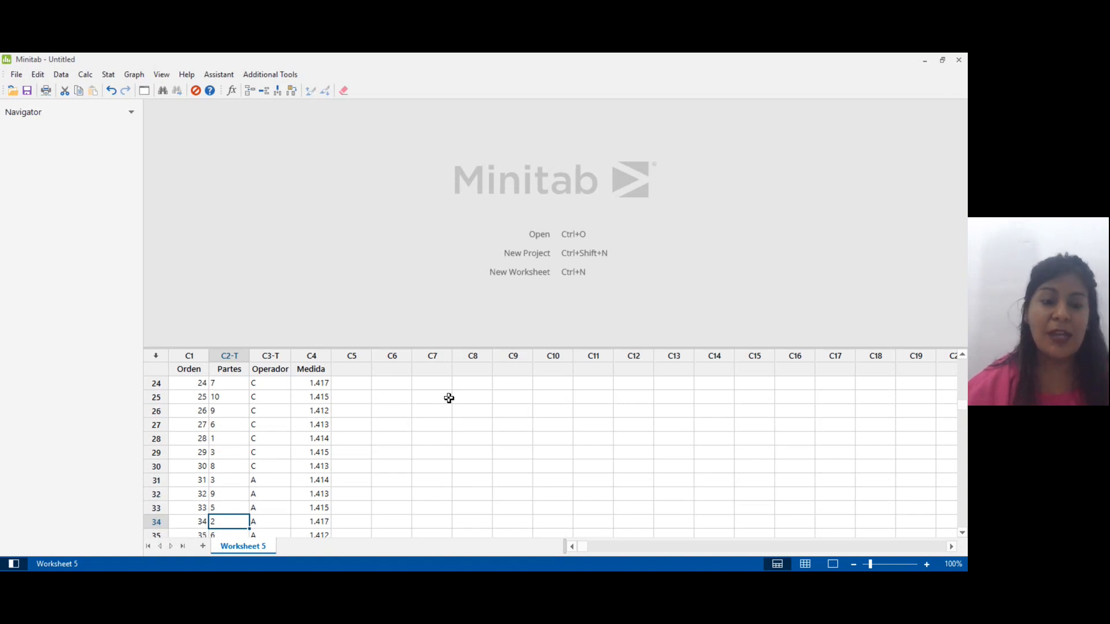
key(Down)
key(Down)
key(Down)
key(Down)
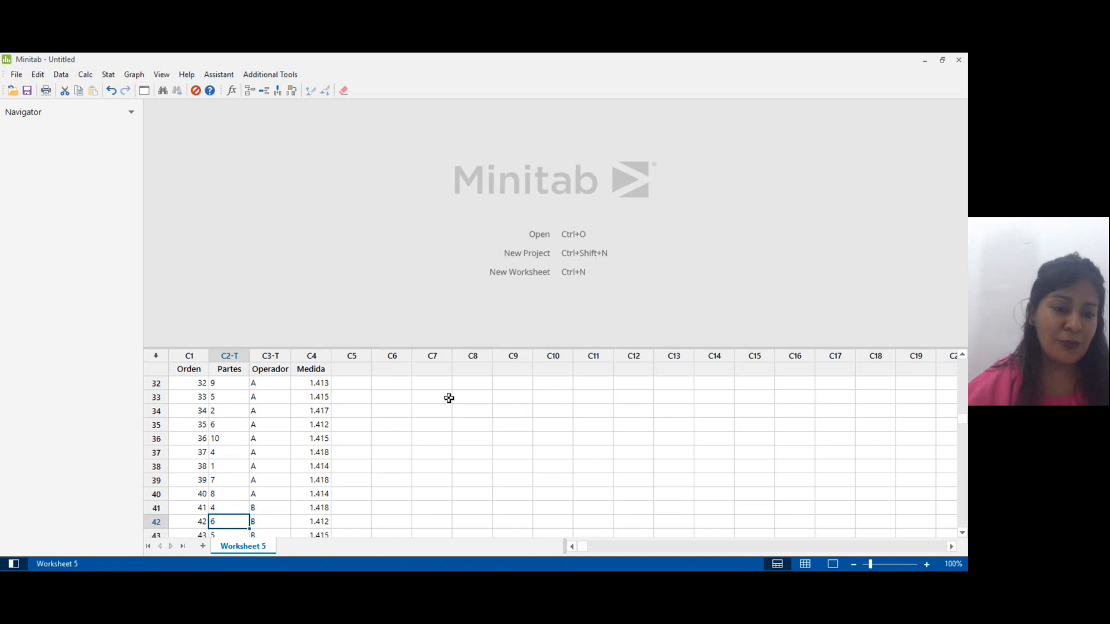
Review the operator column and part order for operator B's second round, down to row 46
key(Right)
key(Down)
key(Down)
key(Down)
key(Down)
key(Down)
key(Down)
key(Down)
key(Down)
key(Down)
key(Down)
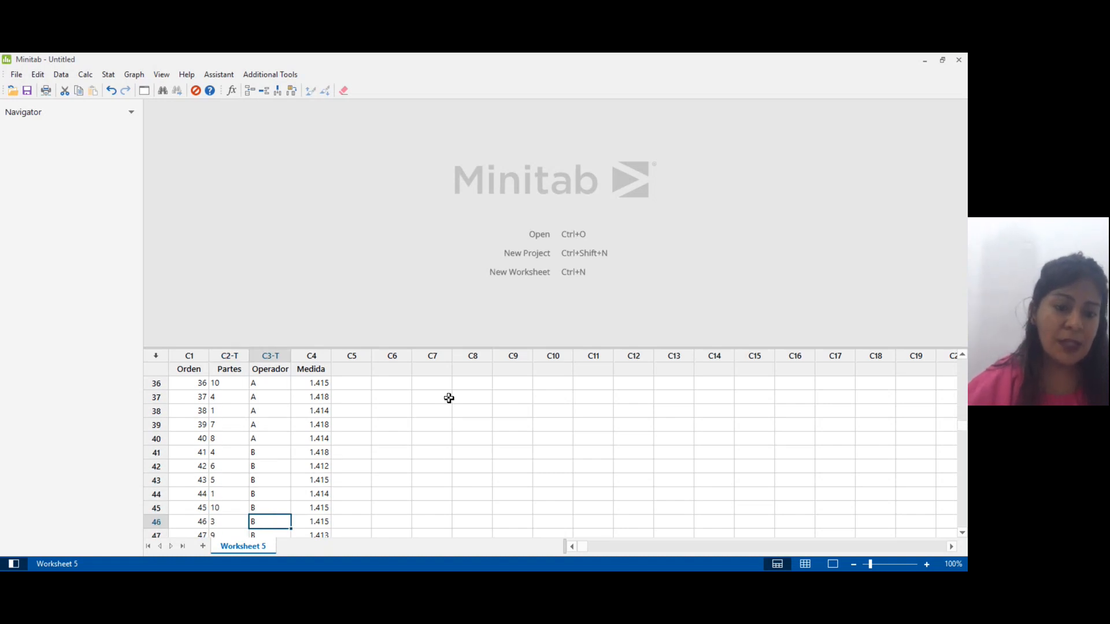
Review the rest of operator B's second round and all of operator C's, up to operator A's third round at row 61
key(Down)
key(Down)
key(Down)
key(Down)
key(Down)
key(Down)
key(Down)
key(Down)
key(Down)
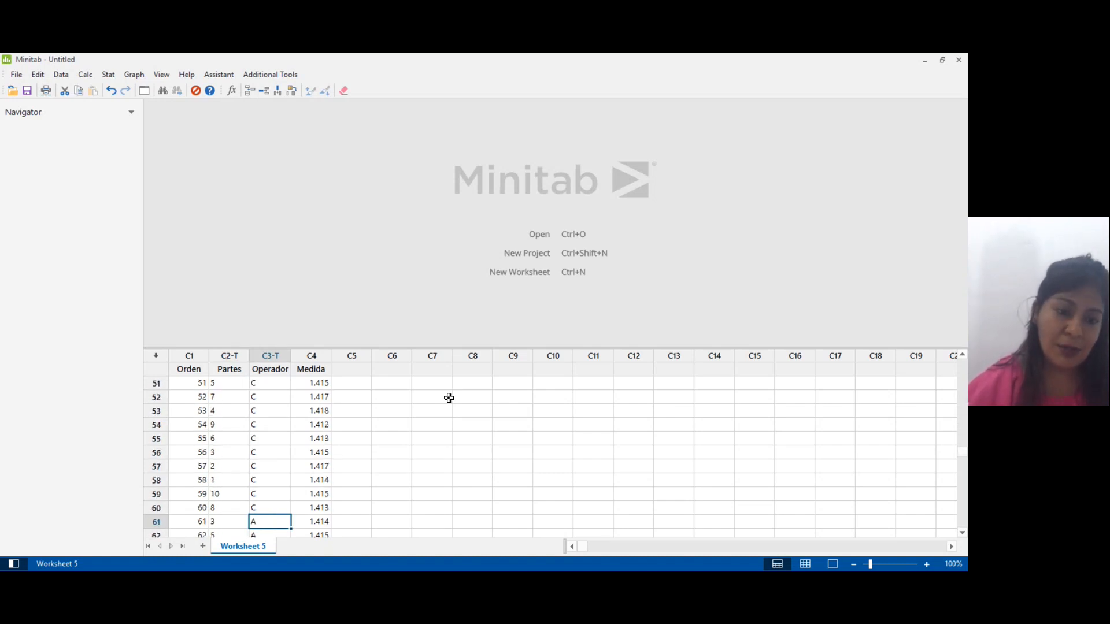
Review the order of parts in operator A's third round, from row 61 to row 67
key(Down)
key(Down)
key(Down)
key(Down)
key(Down)
key(Down)
key(Down)
key(Down)
key(Down)
key(Down)
key(Down)
key(Down)
key(Down)
key(Down)
key(Down)
key(Down)
key(Down)
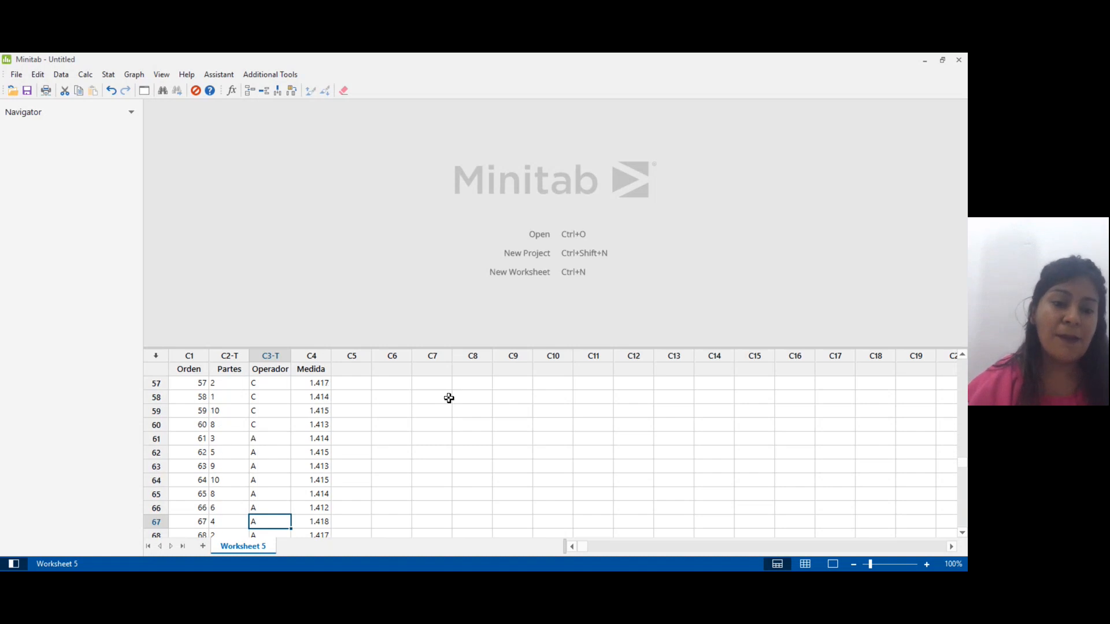
Review the remaining third-round runs through row 90, the last data row, and return to the first cell of the worksheet
key(Down)
key(Down)
key(Down)
key(Down)
key(Down)
key(Down)
key(Down)
key(Down)
key(Down)
key(Down)
key(Down)
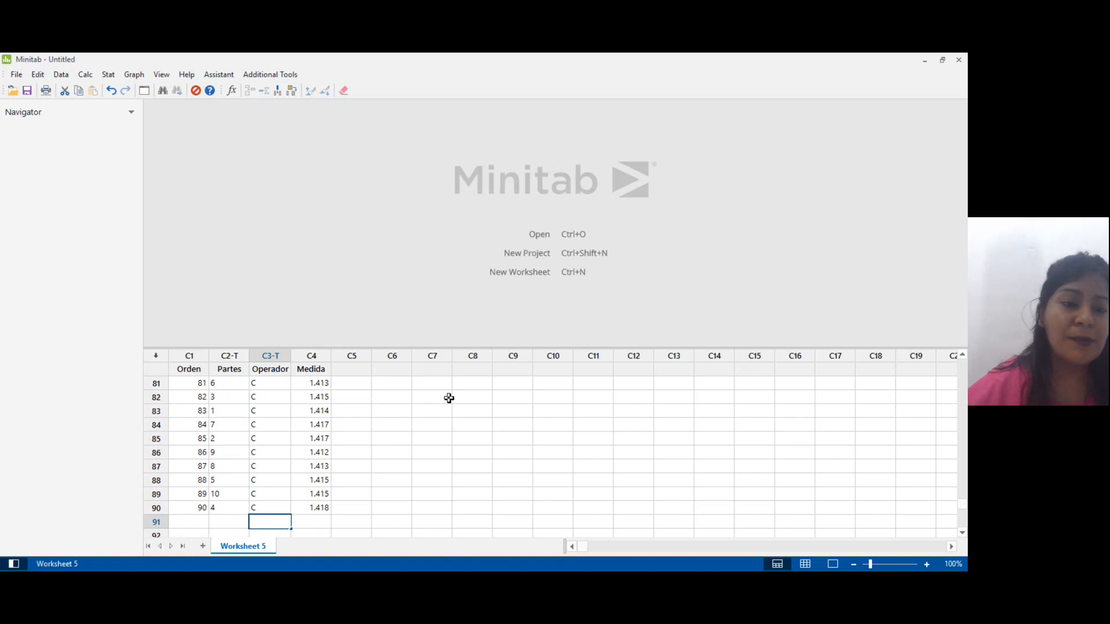
key(ctrl+Home)
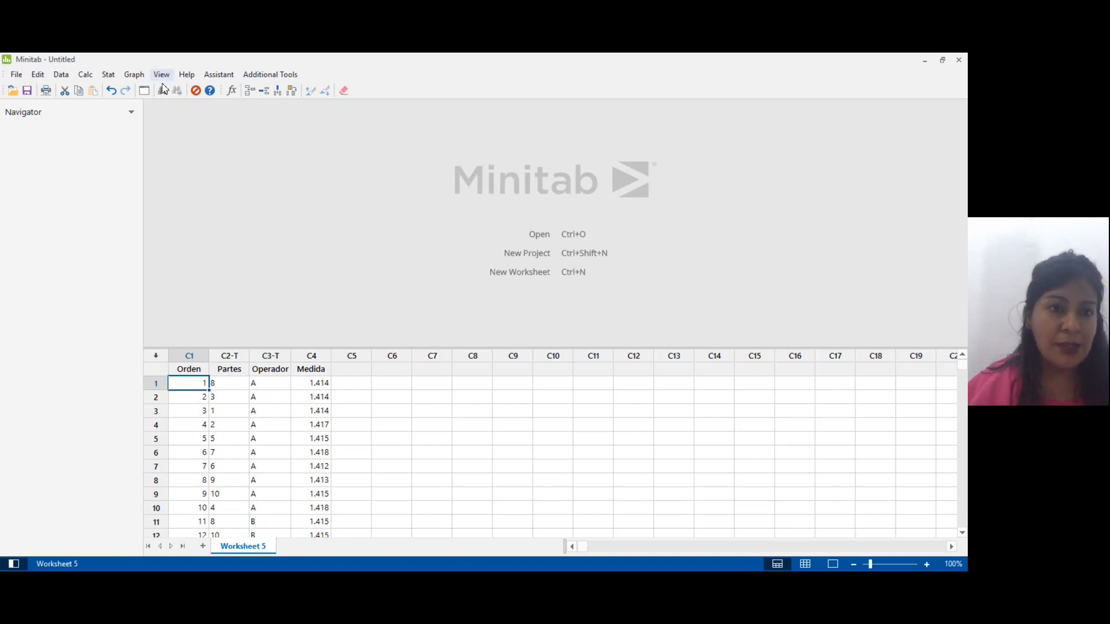
Create a Gage R&R study worksheet with 10 parts, 3 operators and 3 replicates, randomizing runs within operators
click(108, 74)
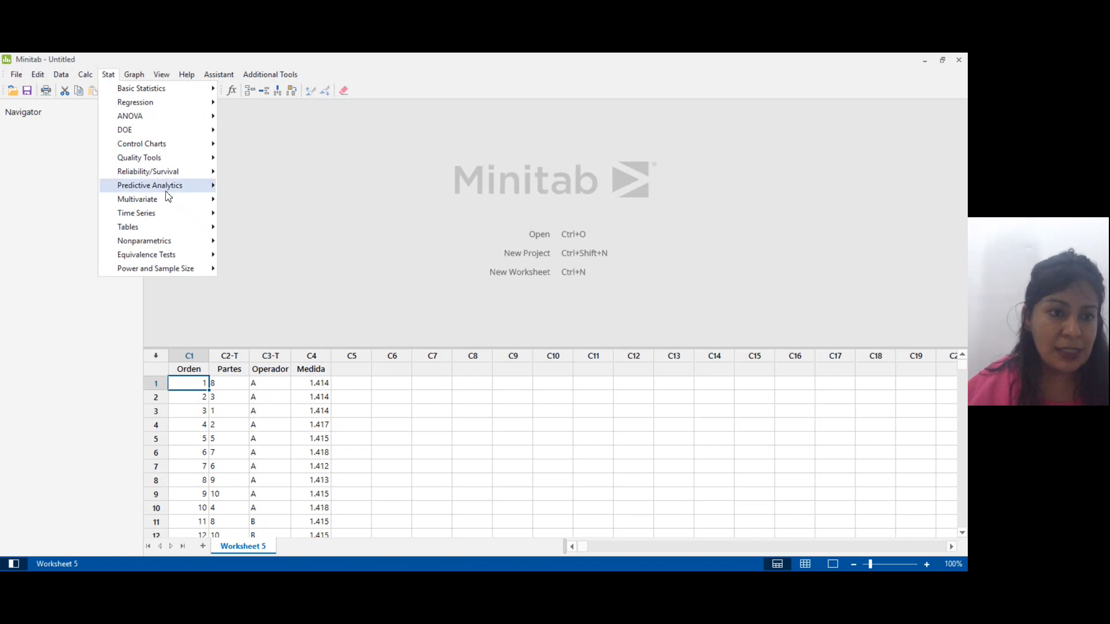
mouse_move(155, 162)
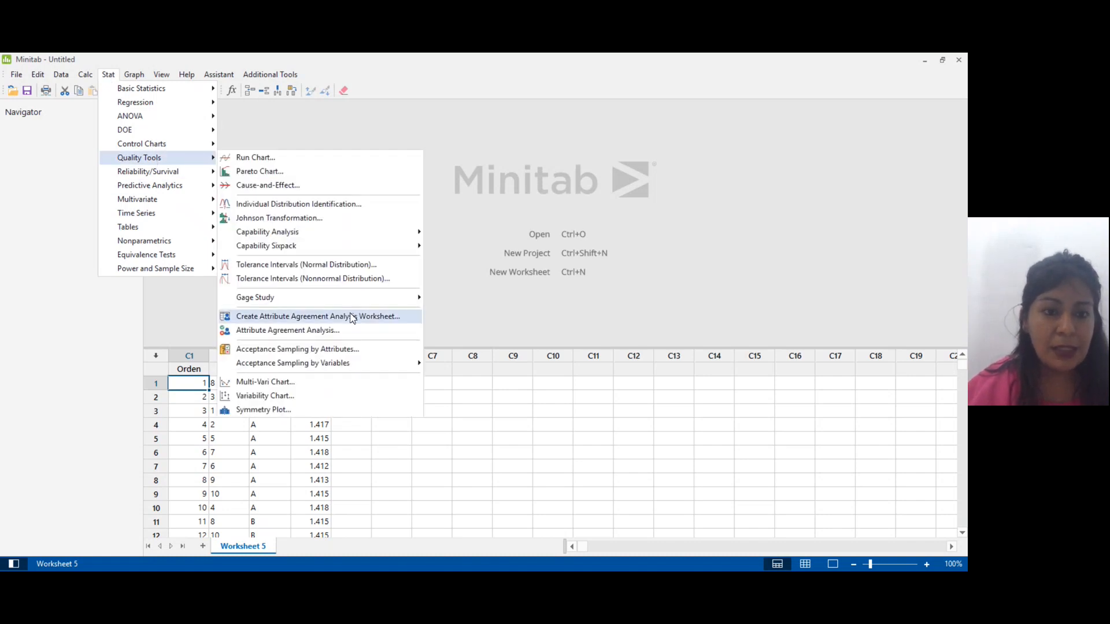
mouse_move(350, 304)
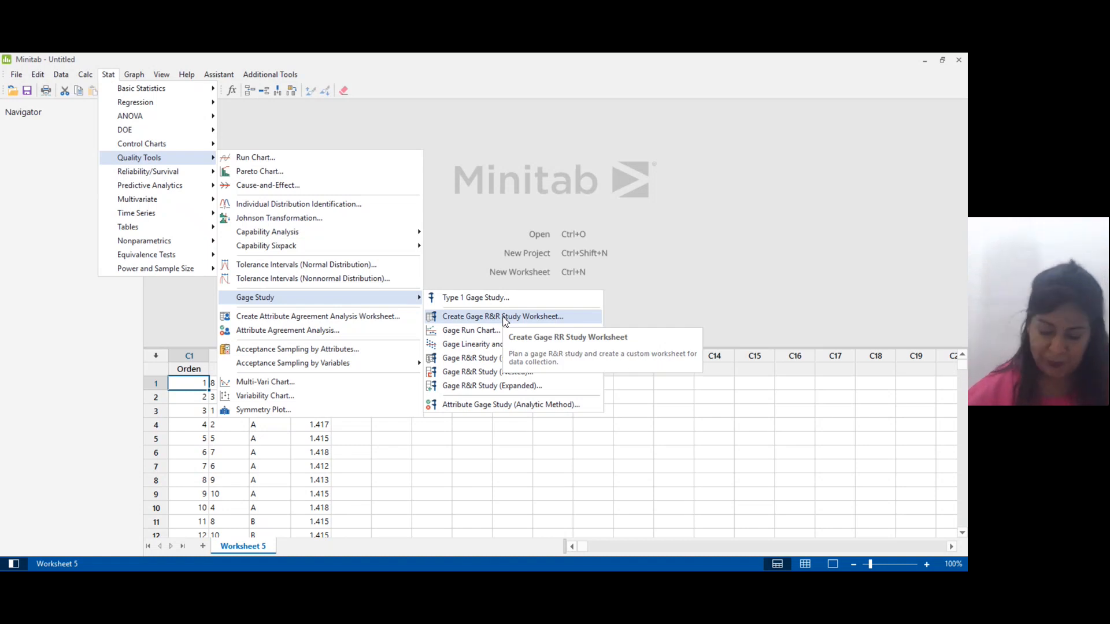
click(504, 318)
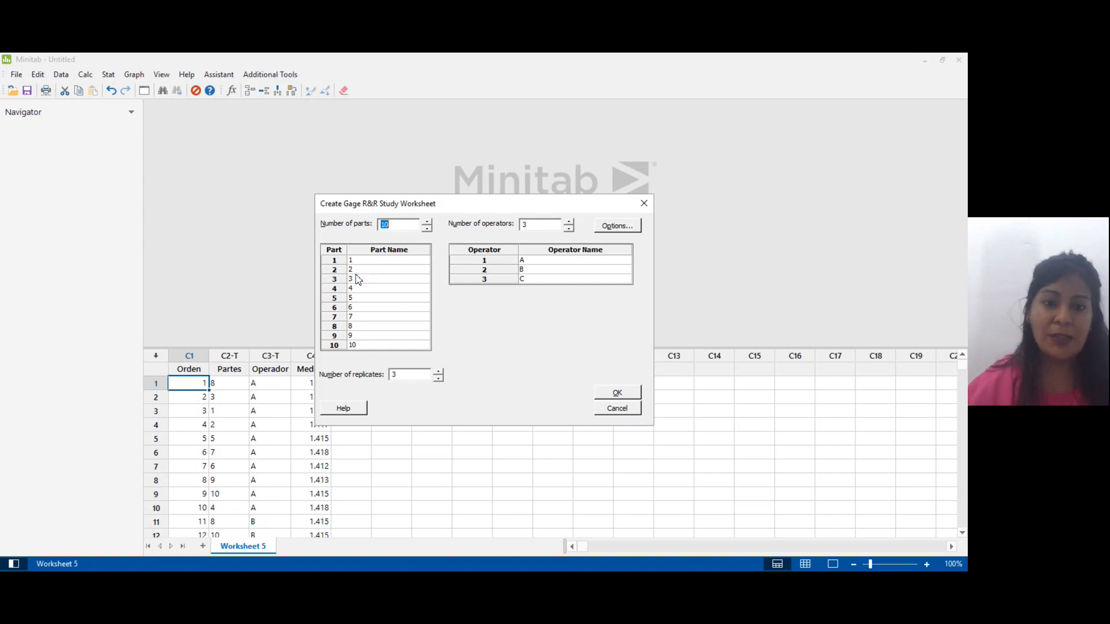
click(541, 223)
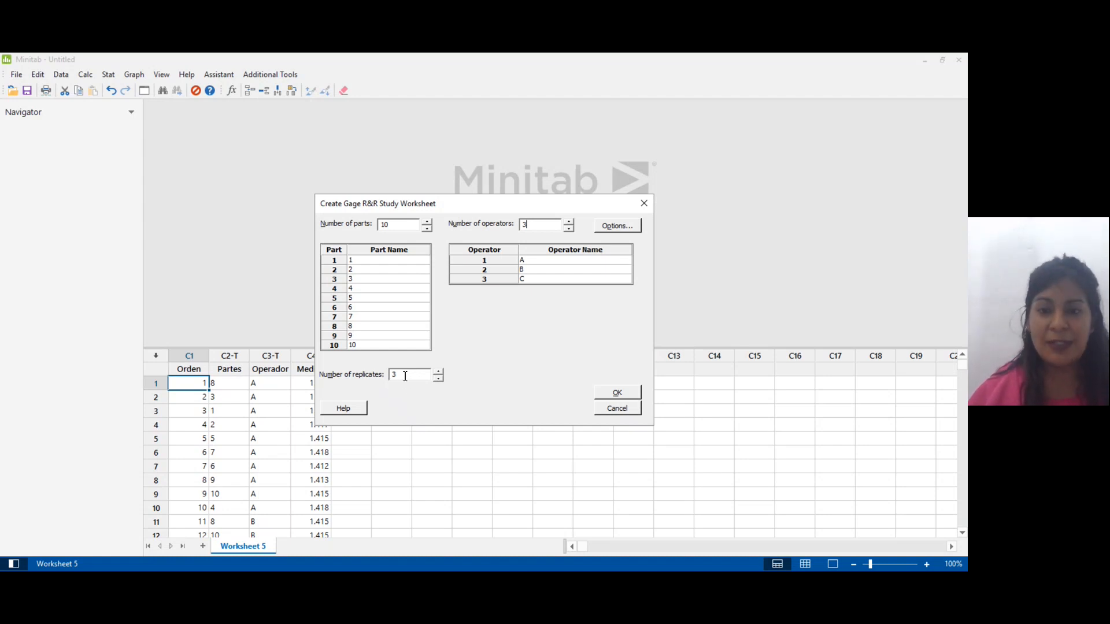
click(624, 227)
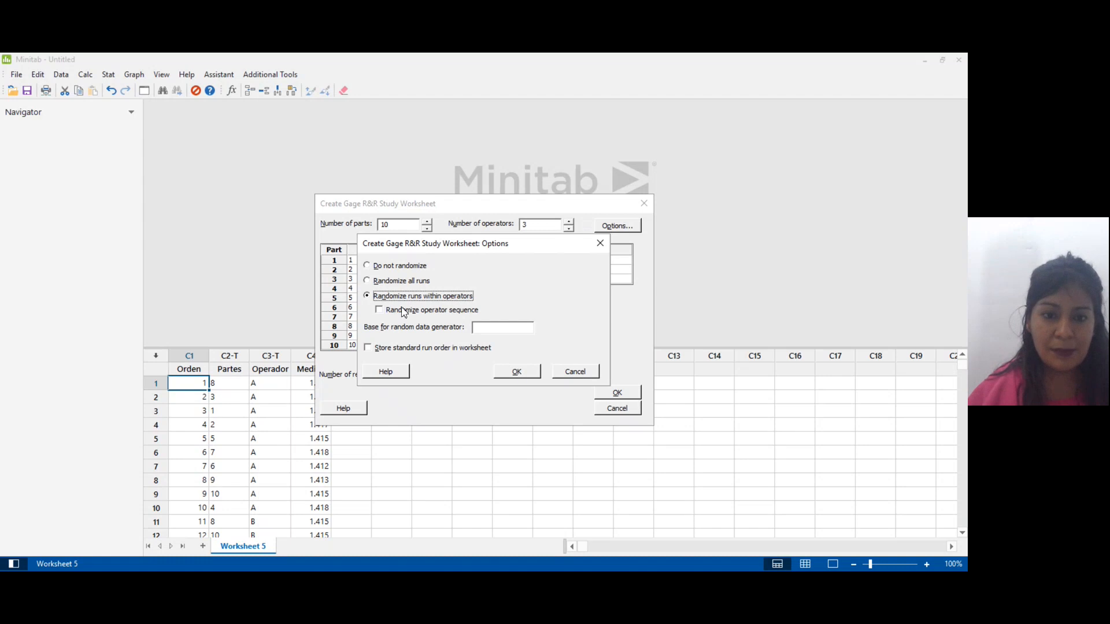
click(529, 375)
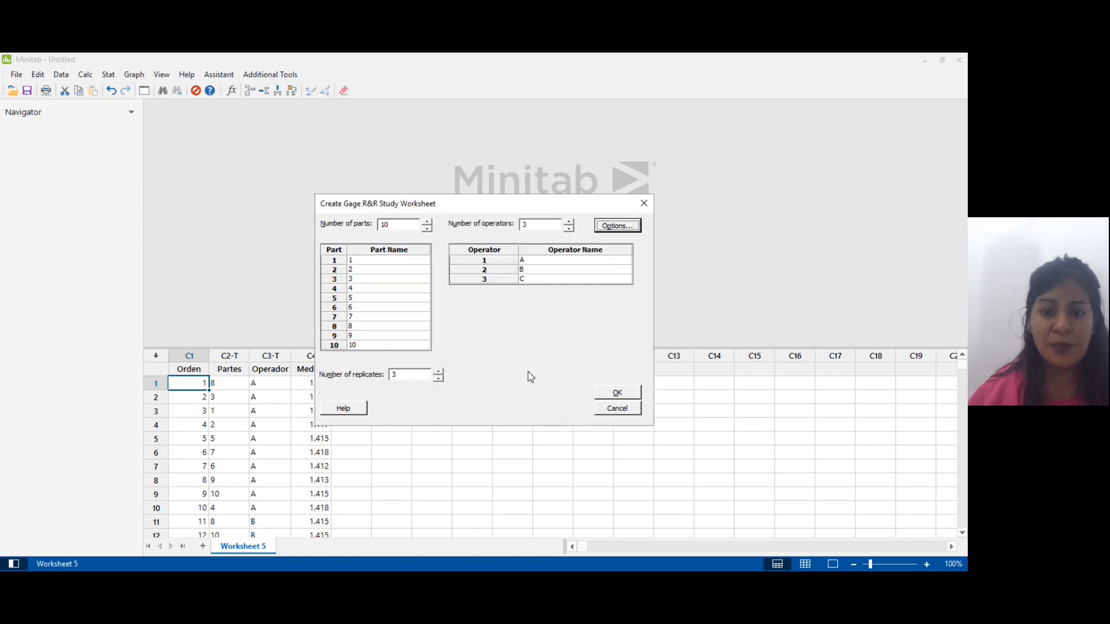
click(617, 394)
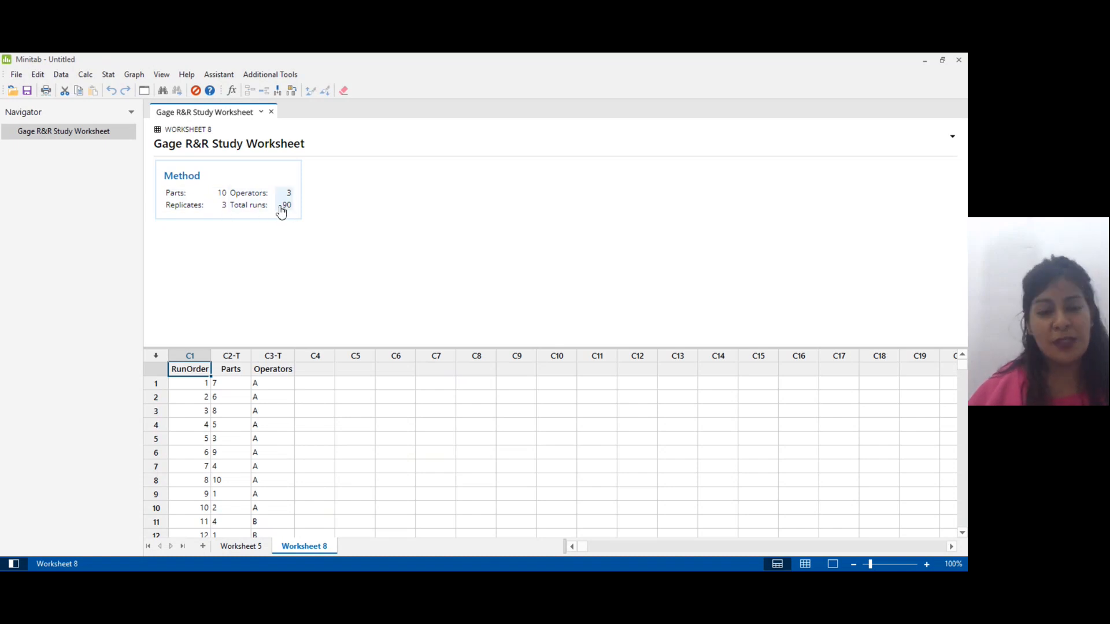
Set up a crossed Gage R&R study on Worksheet 5 with Partes as part numbers, Operador as operators and Medida as measurement data
click(250, 546)
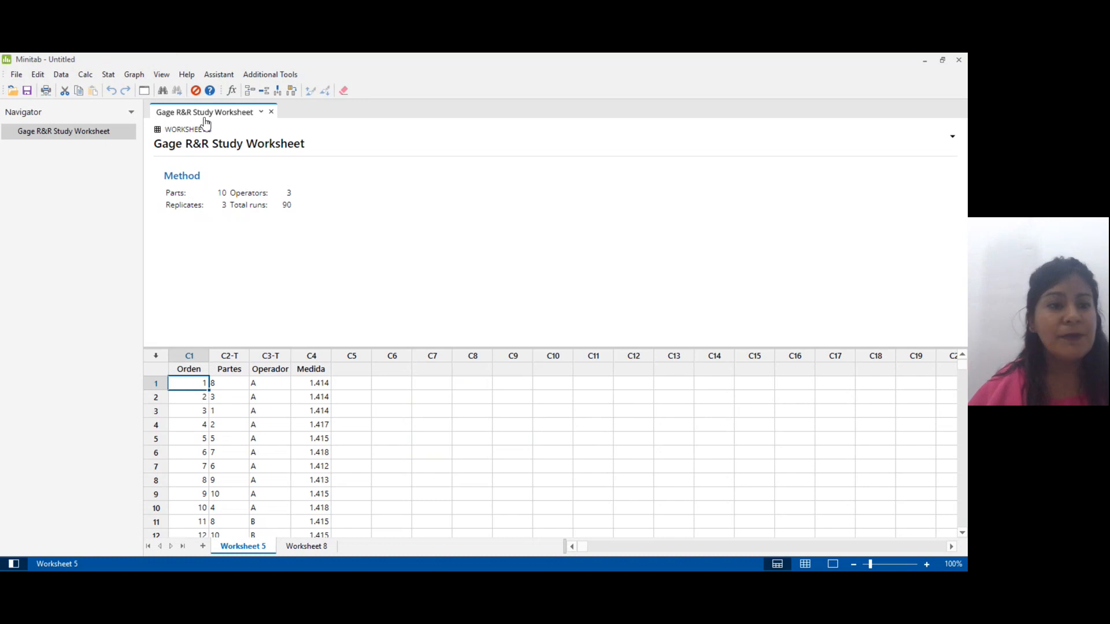
click(109, 75)
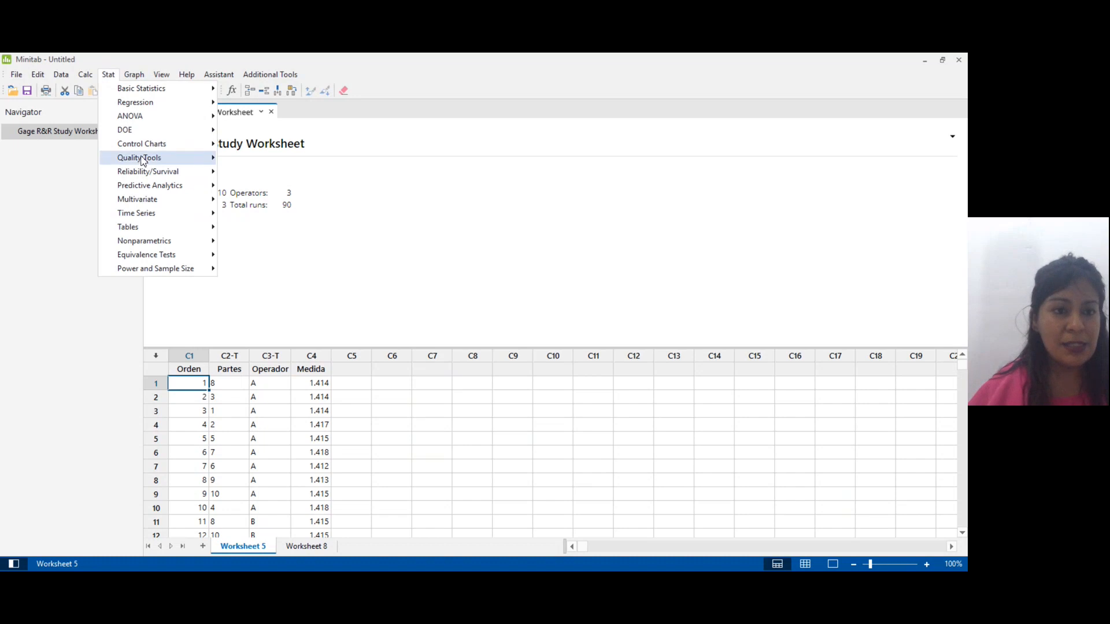
mouse_move(142, 160)
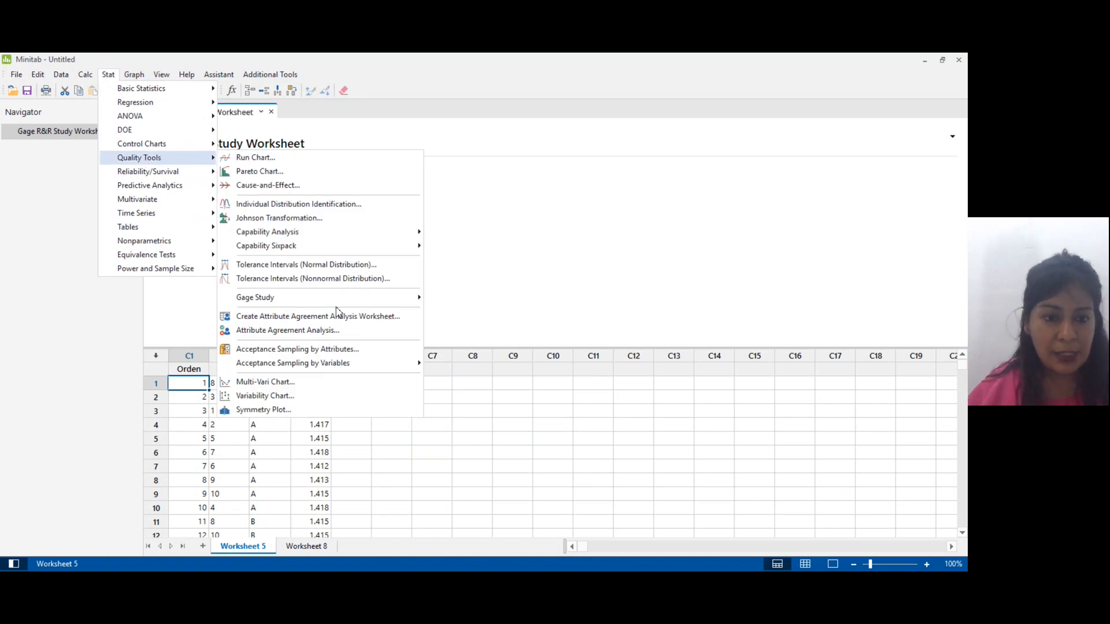
mouse_move(334, 303)
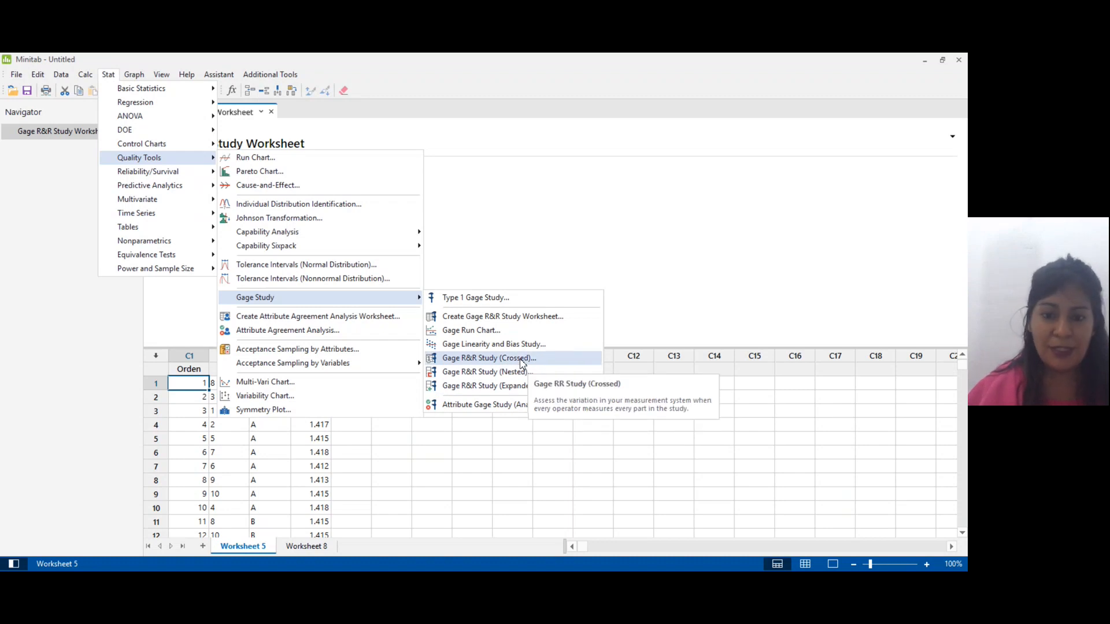
click(522, 359)
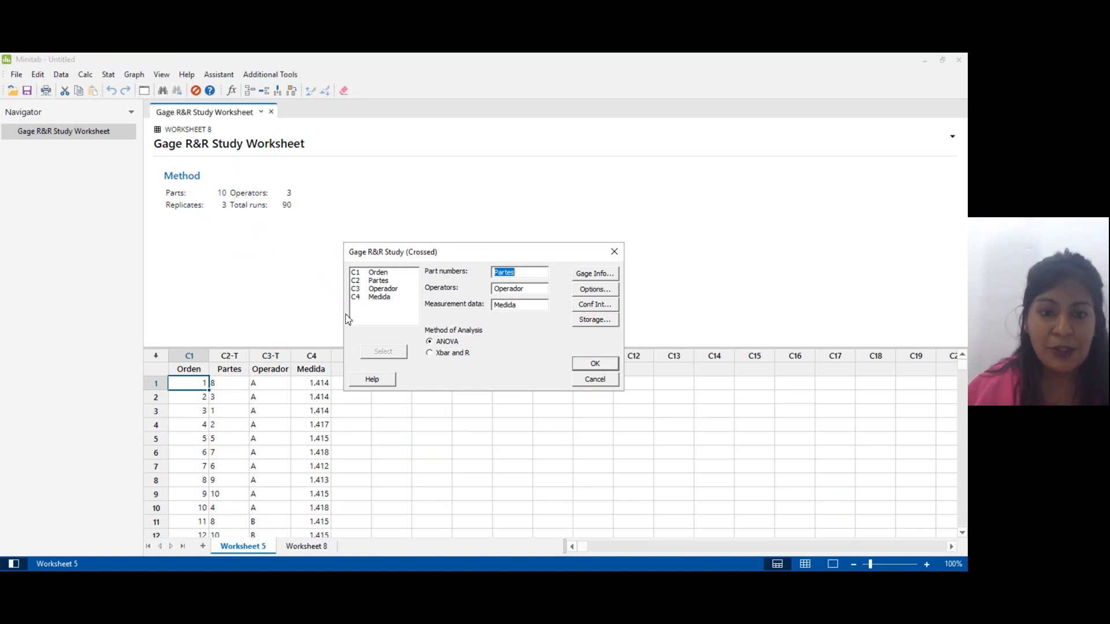
double_click(377, 281)
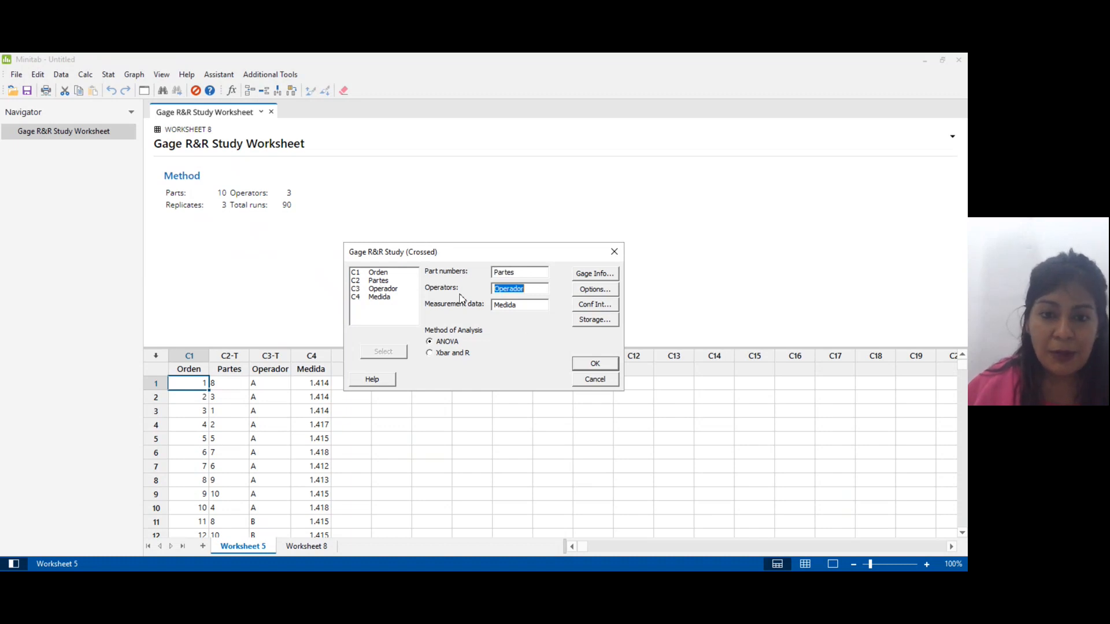
double_click(381, 288)
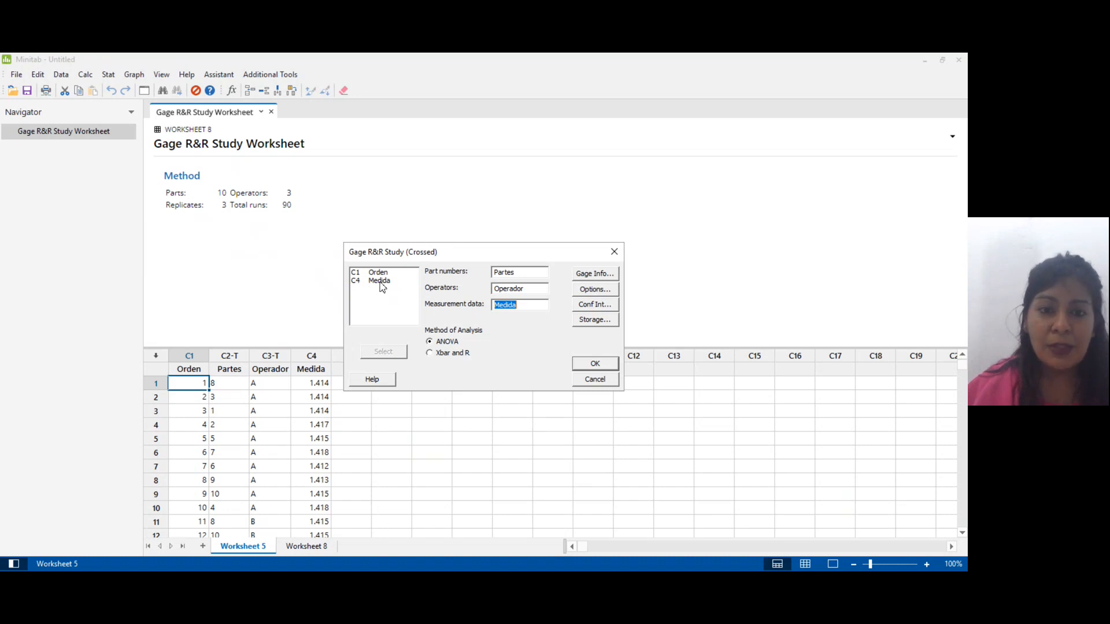
double_click(380, 283)
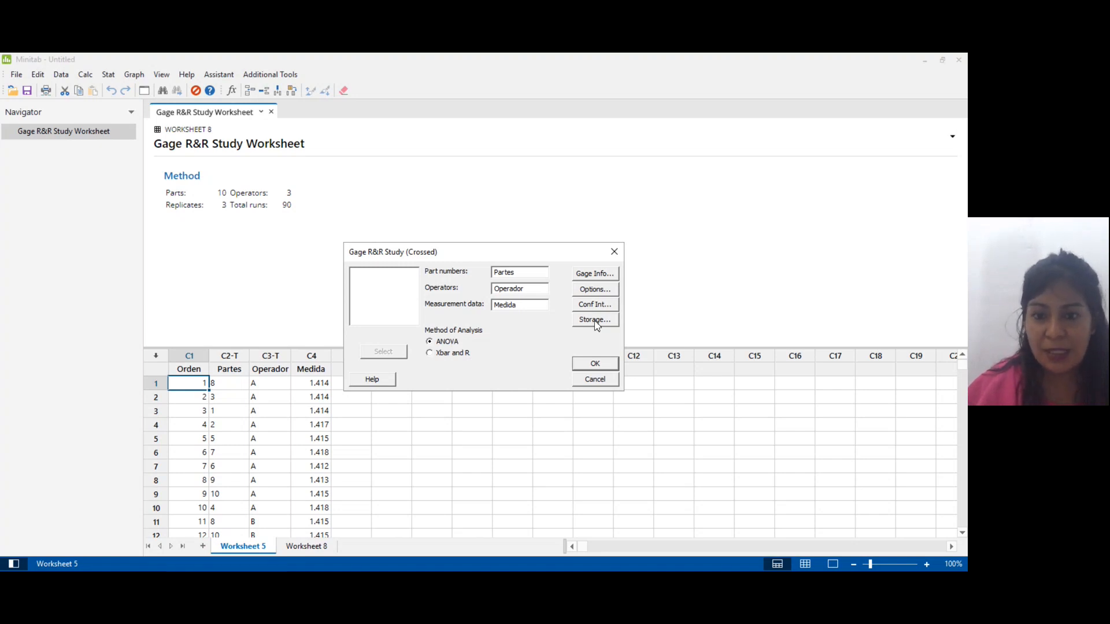
Accept the default ANOVA options and run the crossed Gage R&R study with the ANOVA method
click(612, 291)
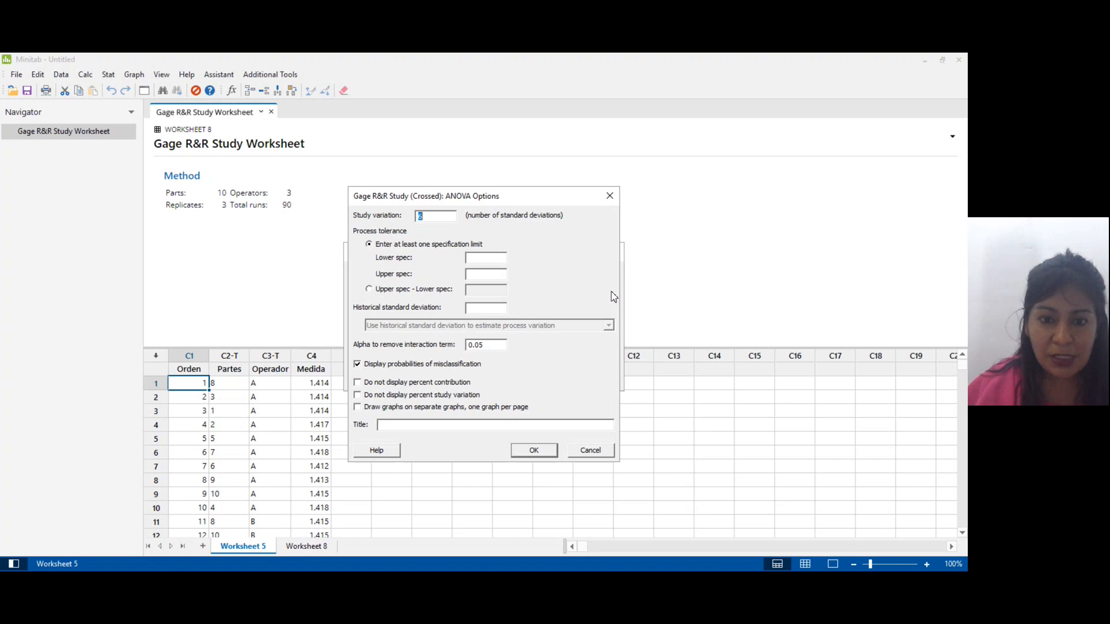
click(534, 450)
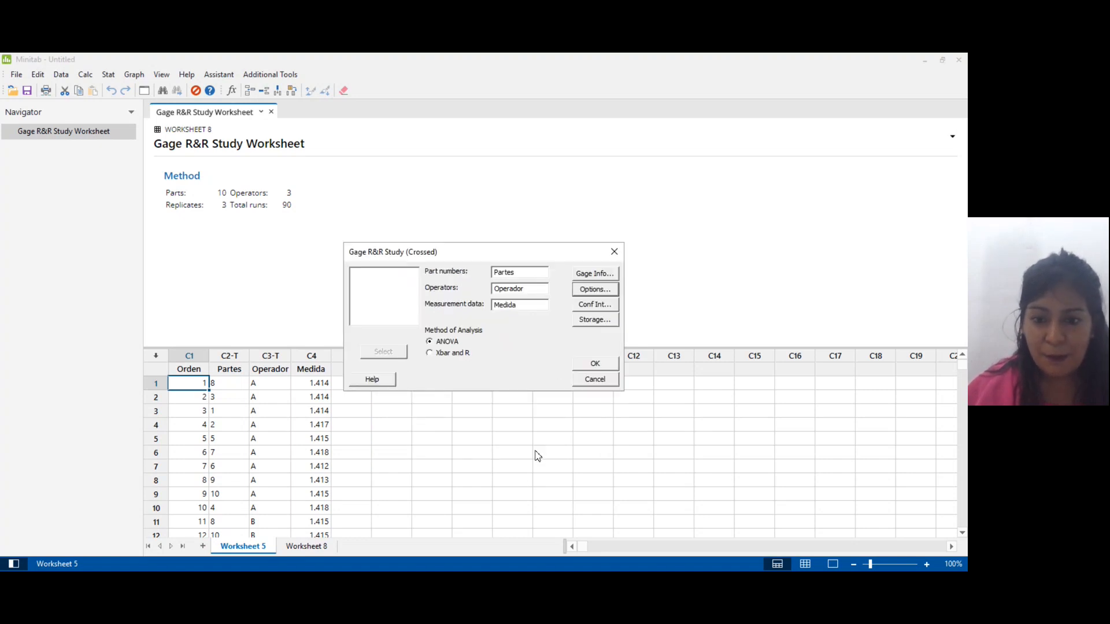
click(611, 368)
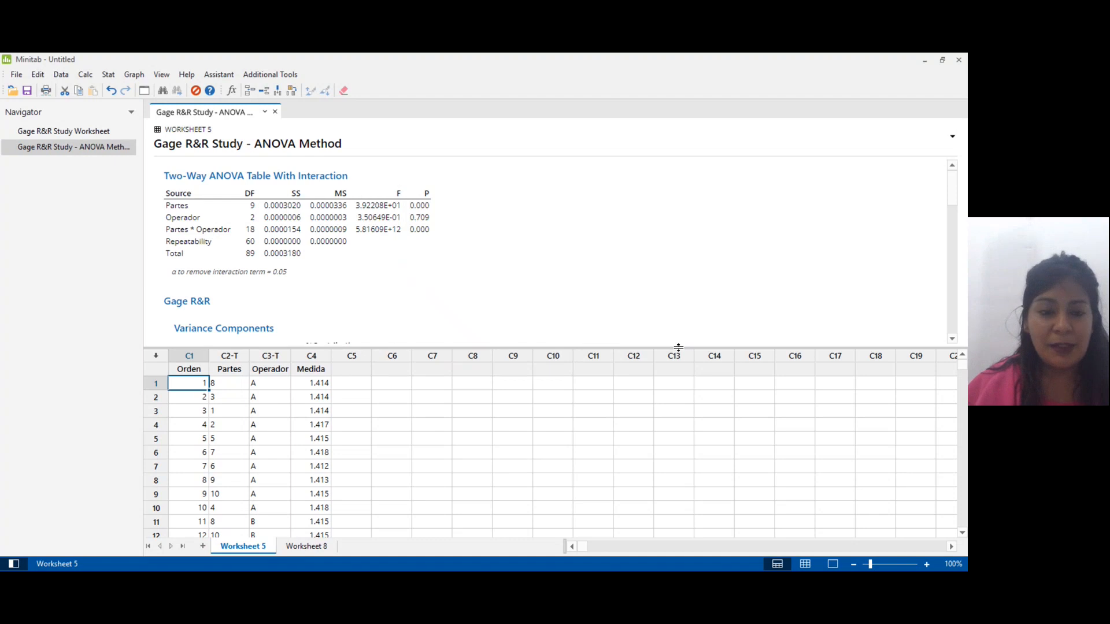
Enlarge the output area and examine the two-way ANOVA table and the variance components of the study
drag(676, 349, 667, 449)
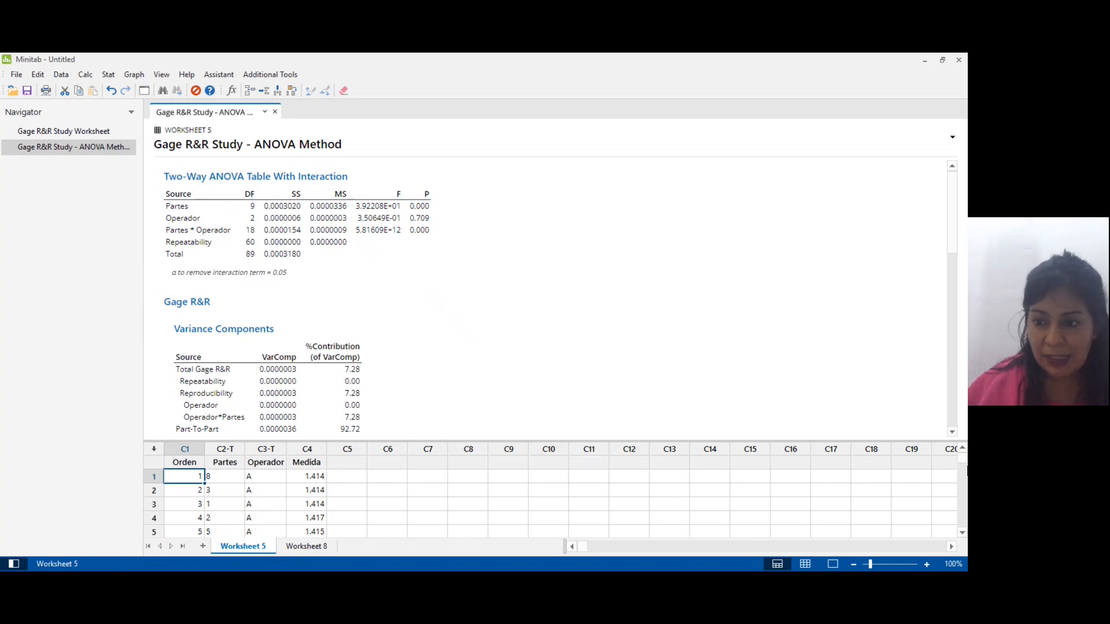
click(953, 434)
click(953, 434)
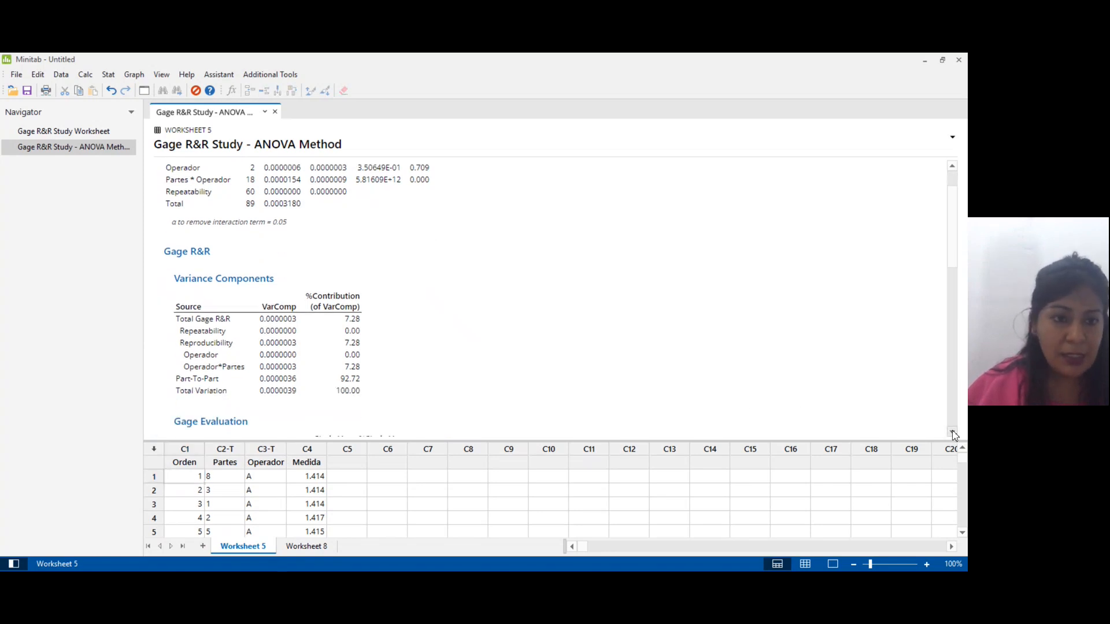
click(953, 434)
click(953, 434)
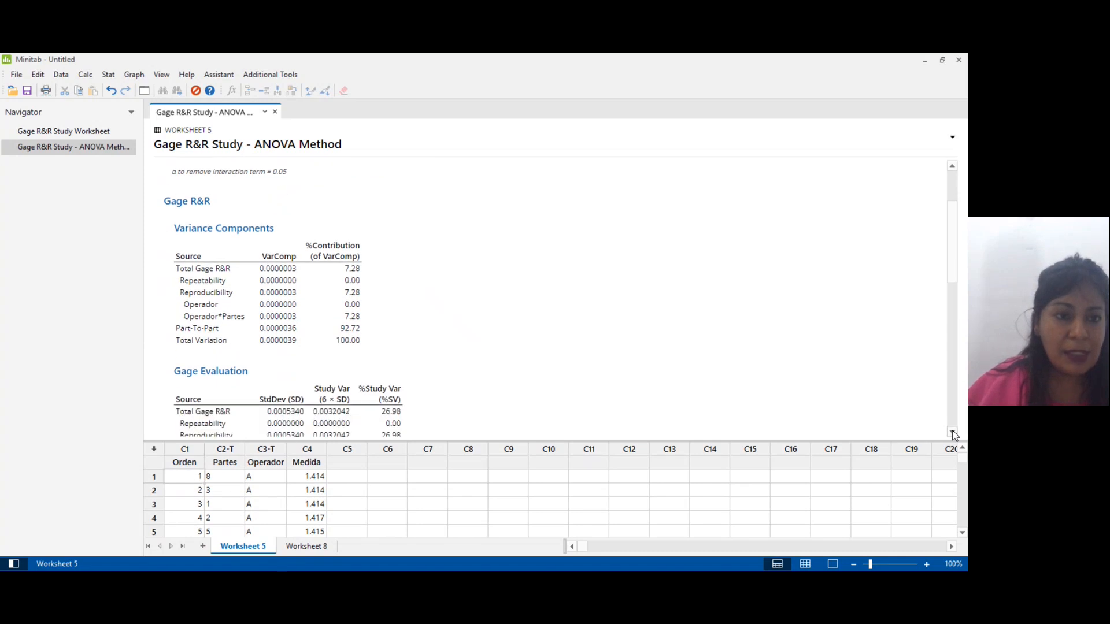
click(953, 434)
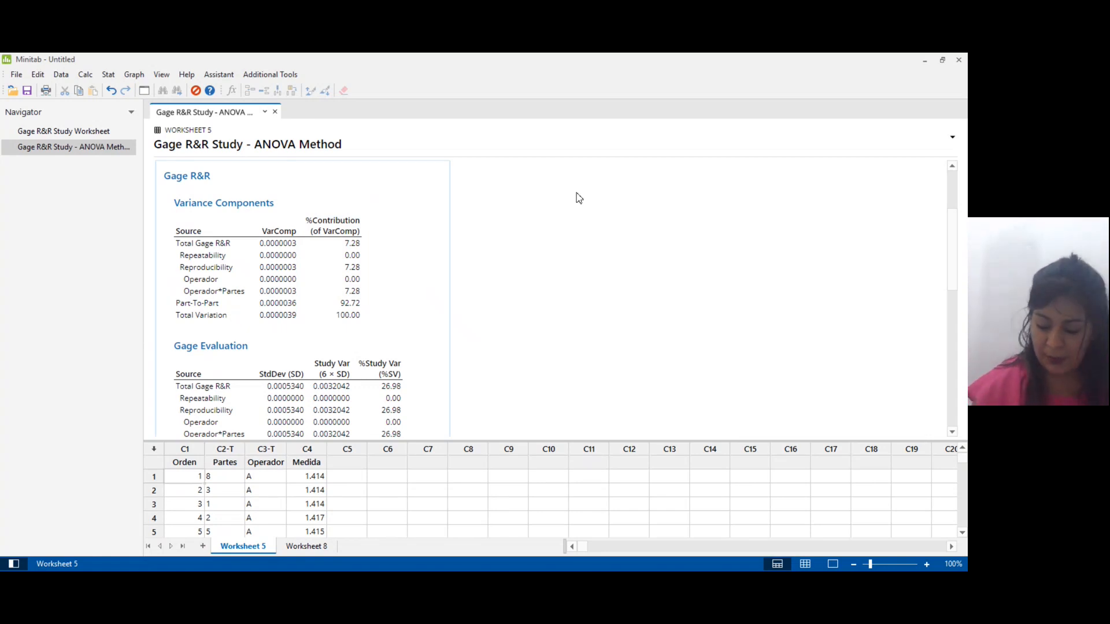
Examine the Gage Evaluation table's study variation percentages and the number of distinct categories
click(952, 432)
click(952, 433)
click(951, 433)
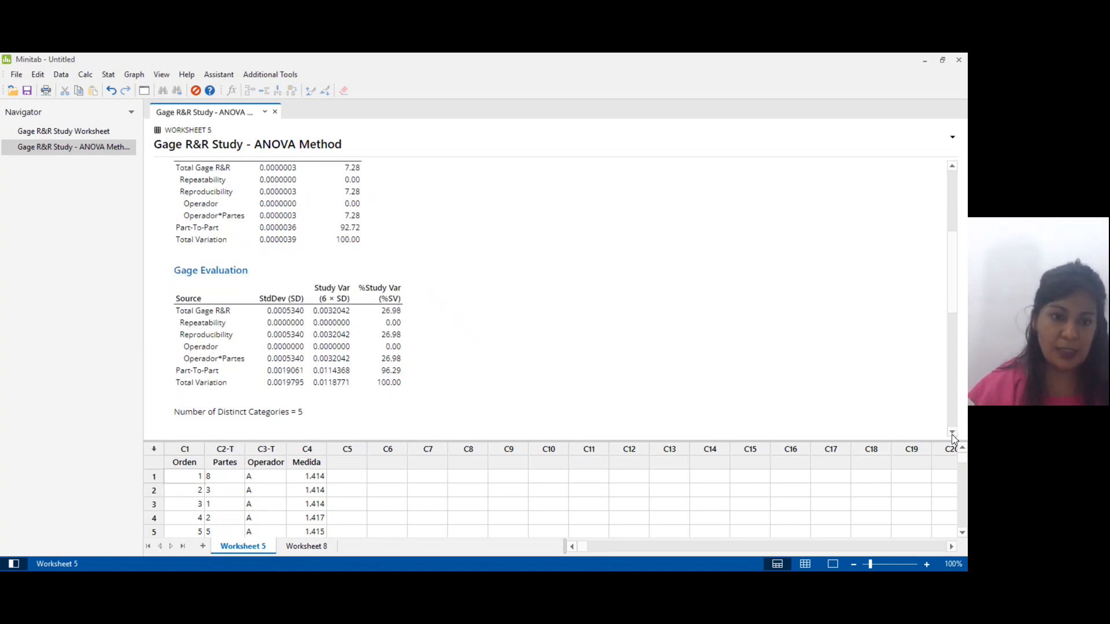
click(952, 432)
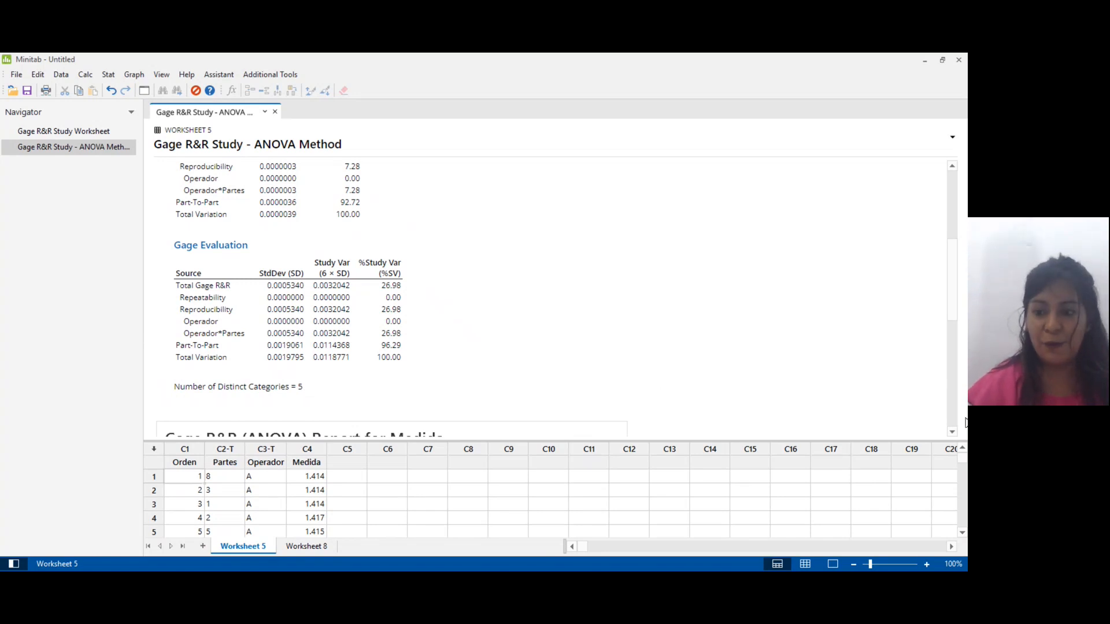
Open the Gage R&R (ANOVA) report graph for Medida in the graph editor and maximize it to examine the charts
click(953, 433)
click(953, 432)
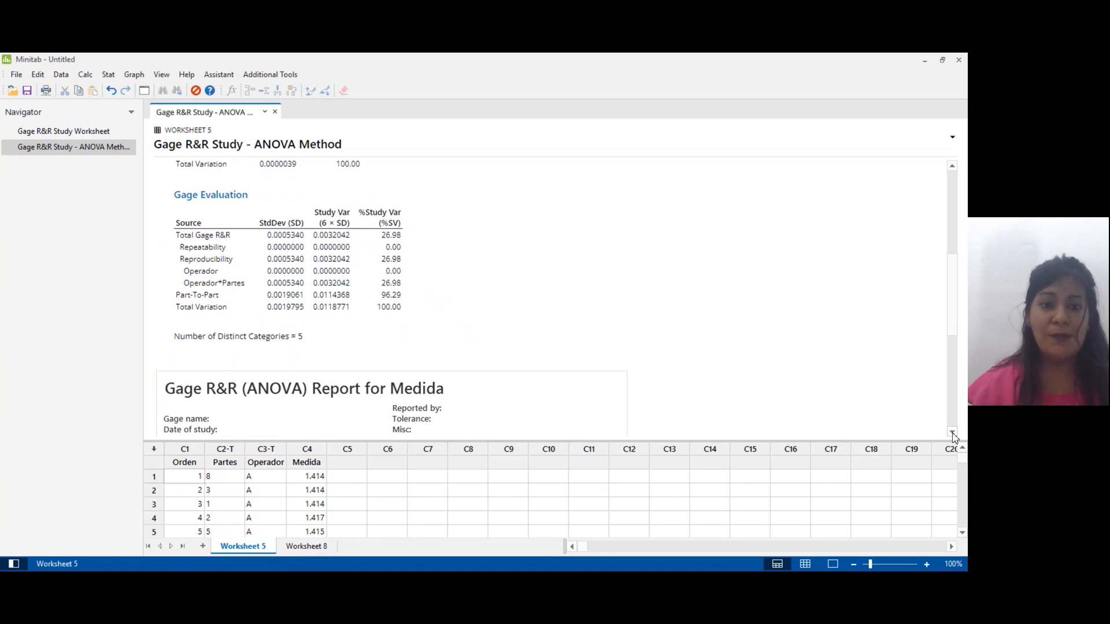
click(953, 432)
click(952, 433)
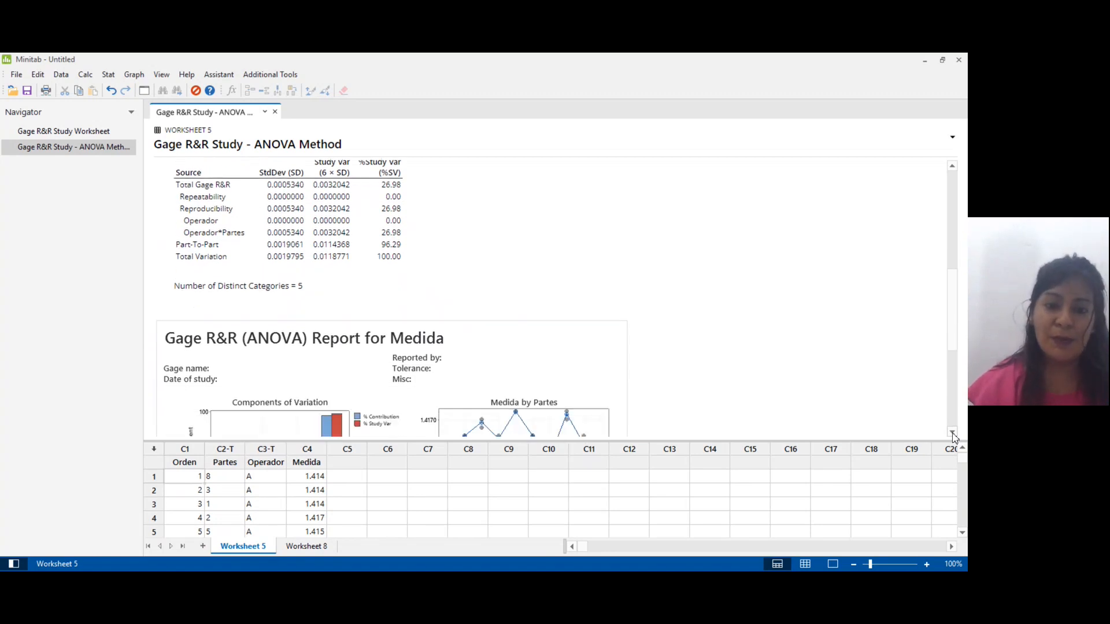
click(952, 433)
click(952, 433)
click(952, 432)
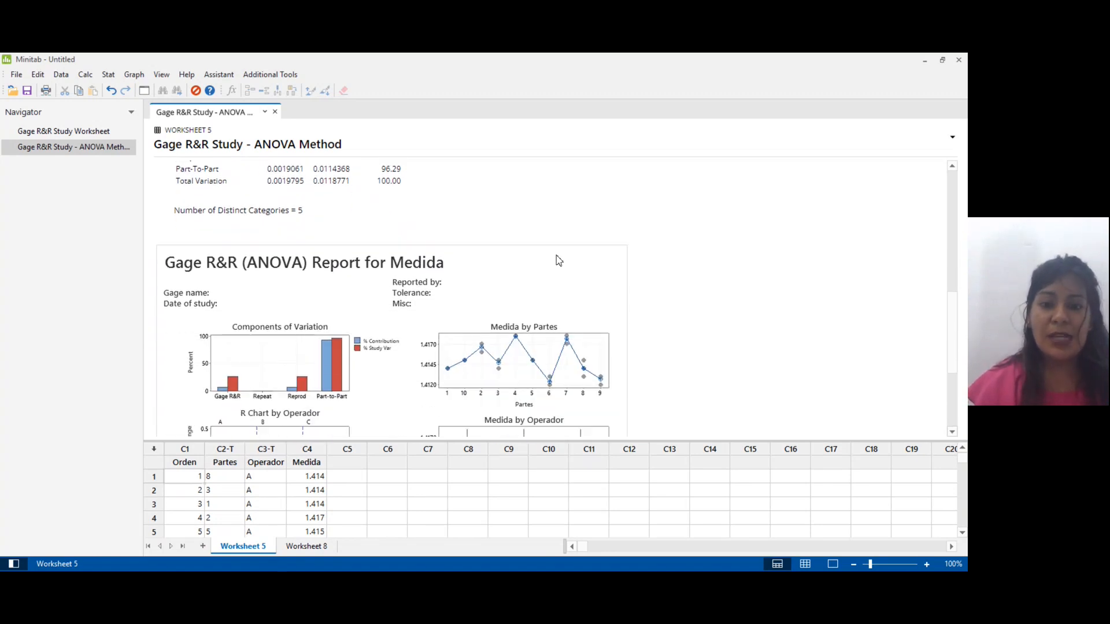
double_click(551, 287)
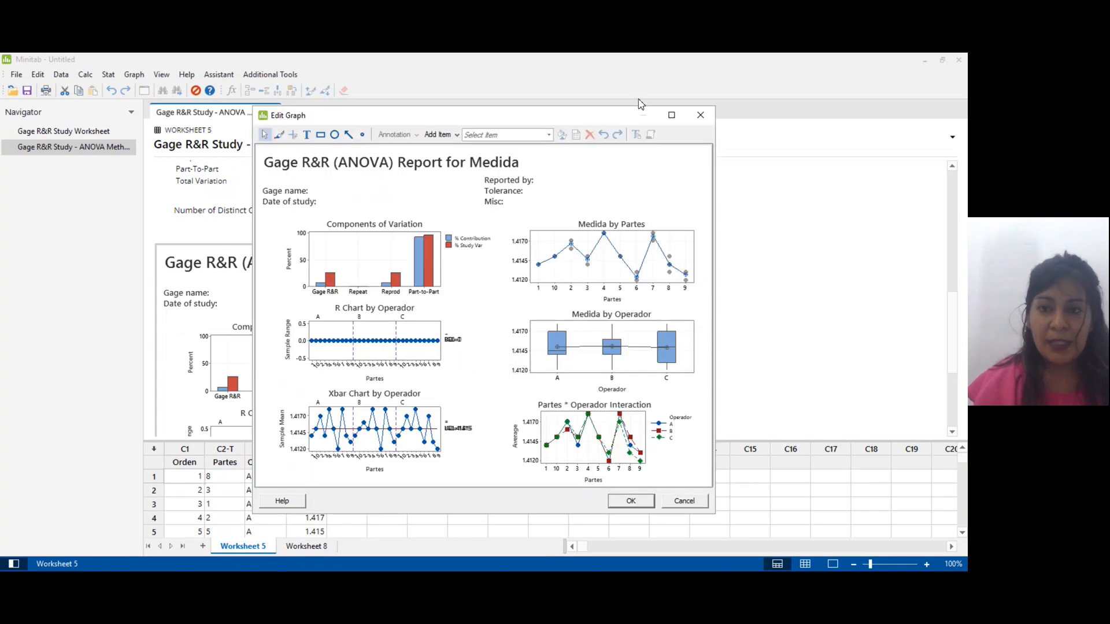
click(669, 113)
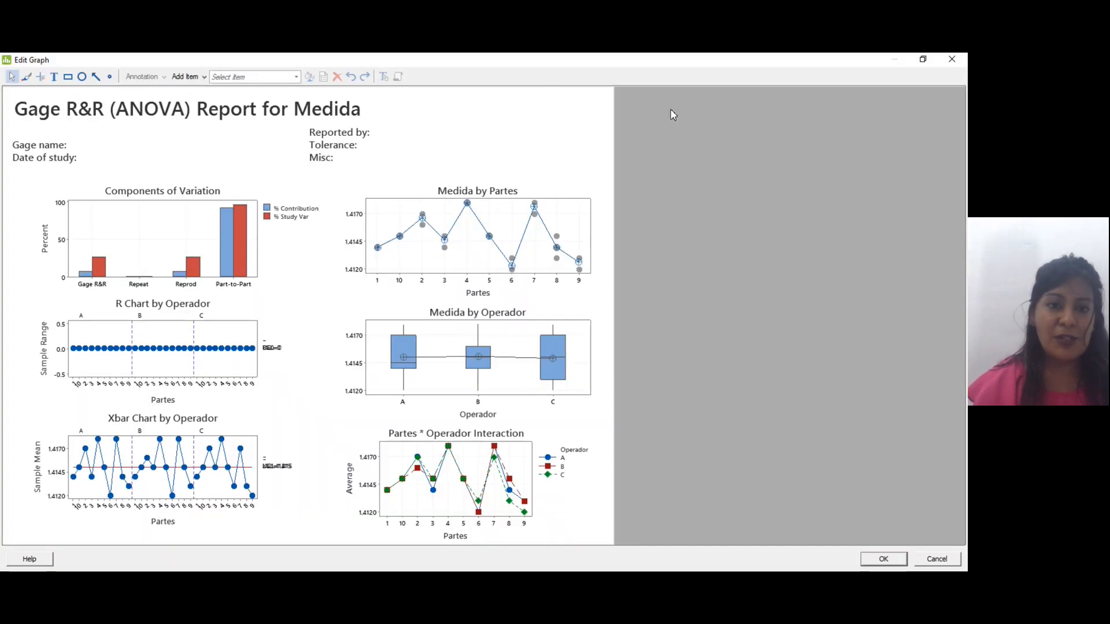